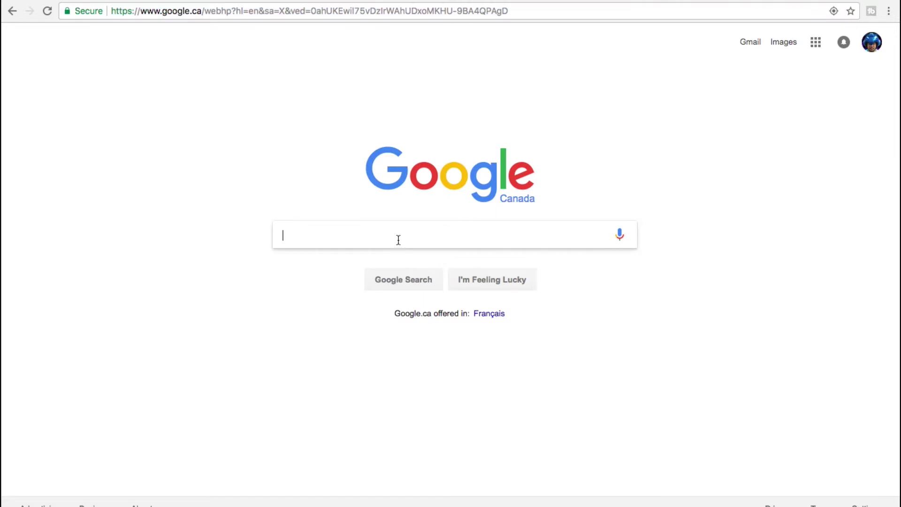
Step: Search Google for Aliexpress and open the site's Canada page from the results
type("Aliex")
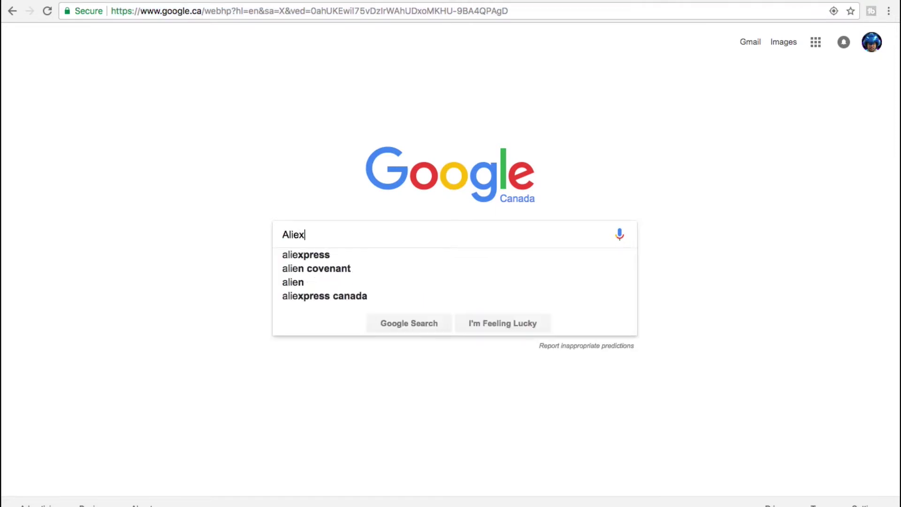
type("press")
key("Return")
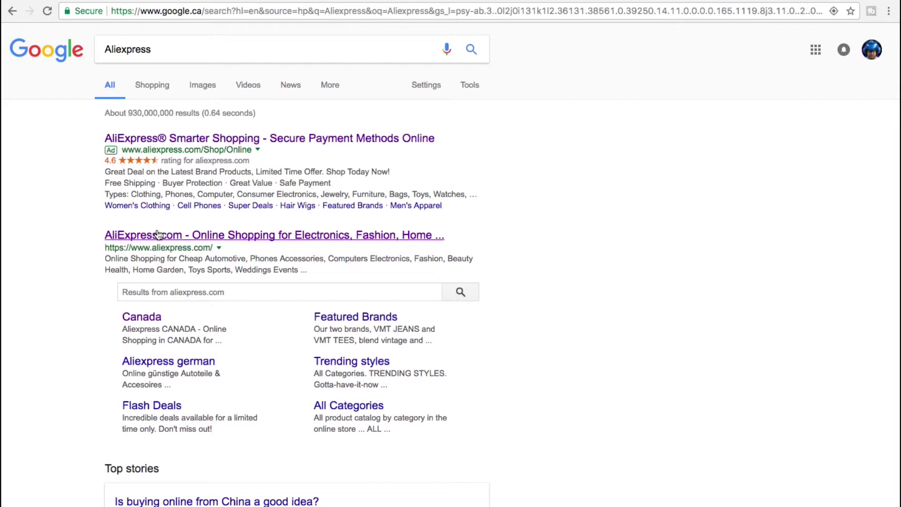
left_click(147, 322)
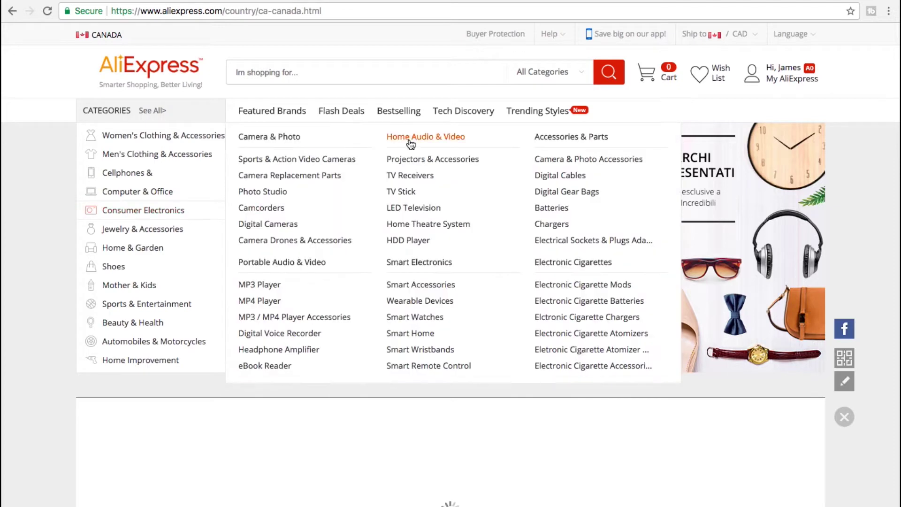
Step: Search AliExpress for "game boy color" across all categories
left_click(335, 76)
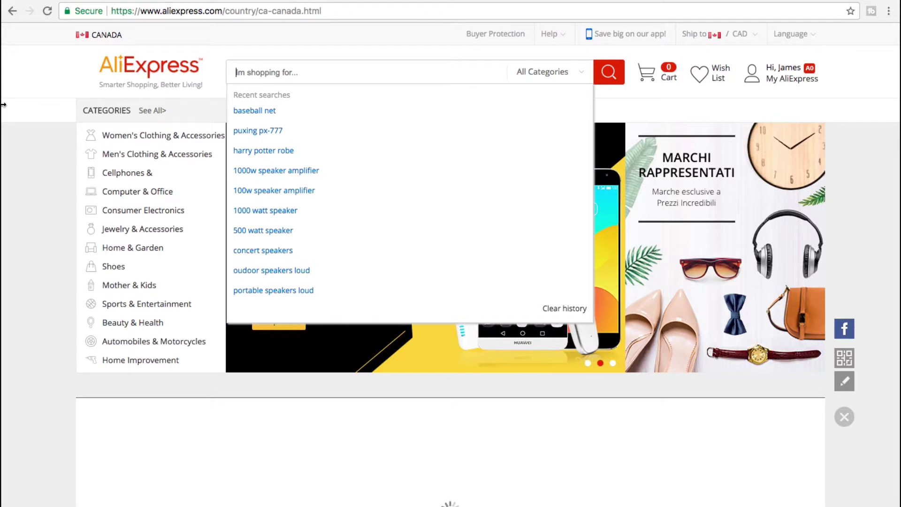
type("Game")
key("Down")
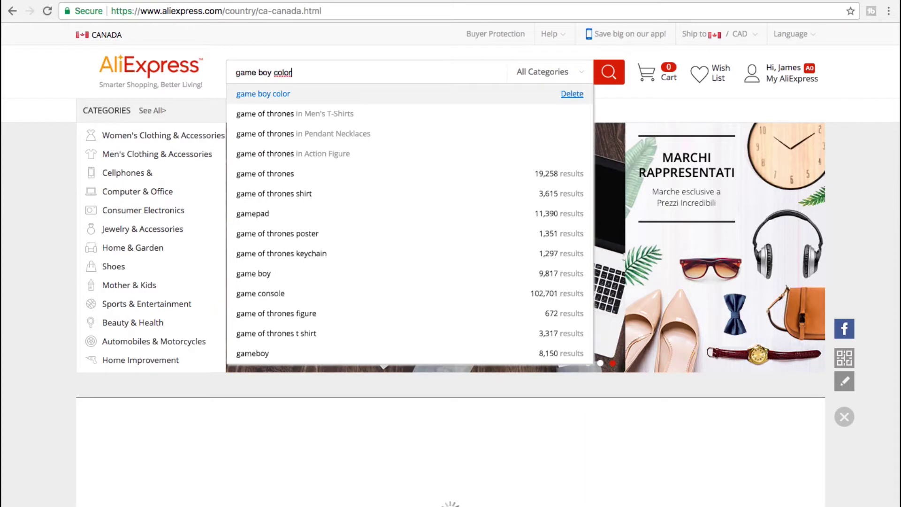
key("Return")
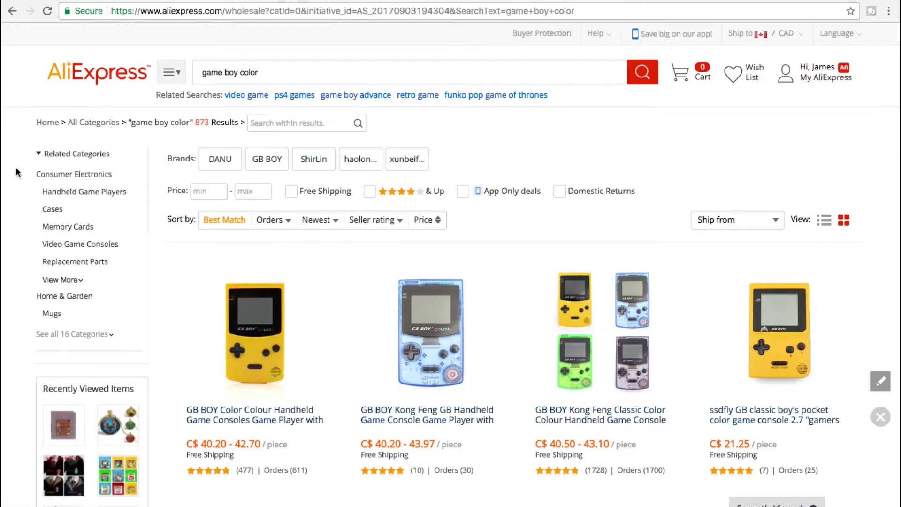
Step: Browse the search results and open the GB BOY Color Colour handheld listing with Backlit 66 Built-in games and five colors
scroll(54, 306, "down", 4)
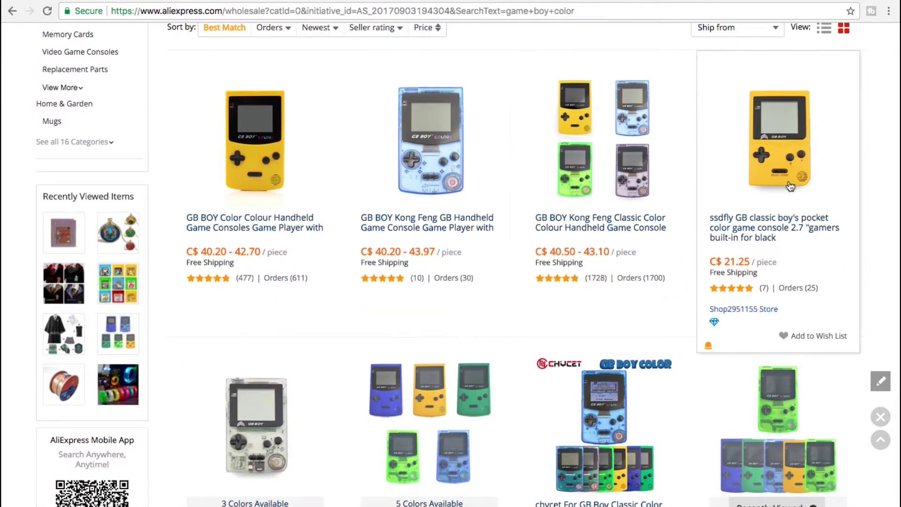
scroll(791, 186, "down", 2)
scroll(790, 187, "down", 3)
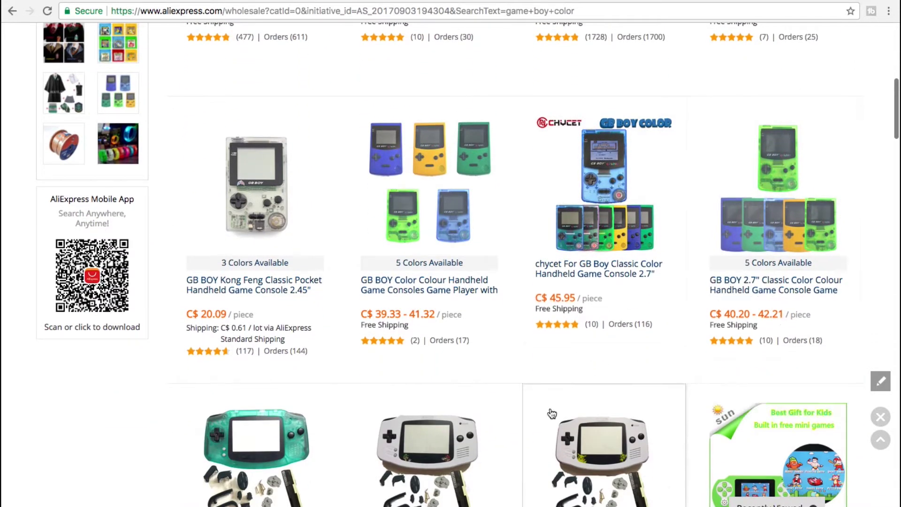
scroll(551, 407, "down", 3)
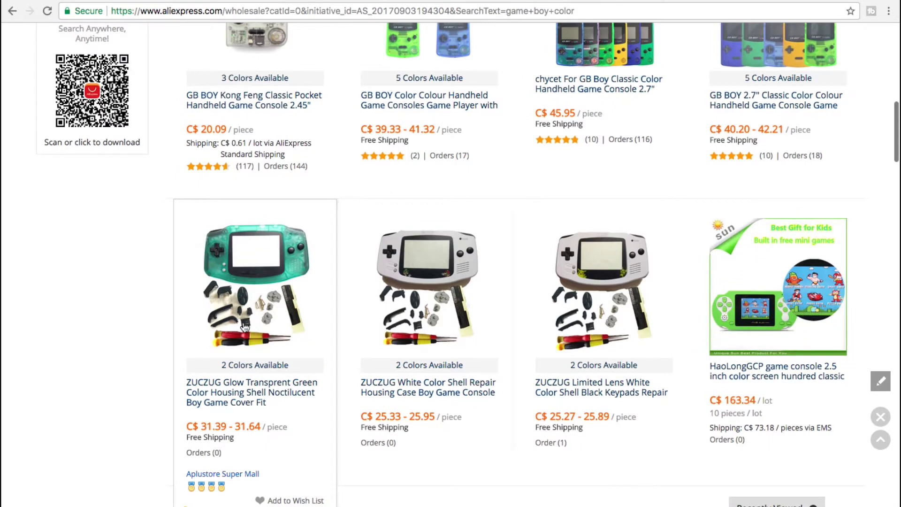
scroll(533, 254, "down", 4)
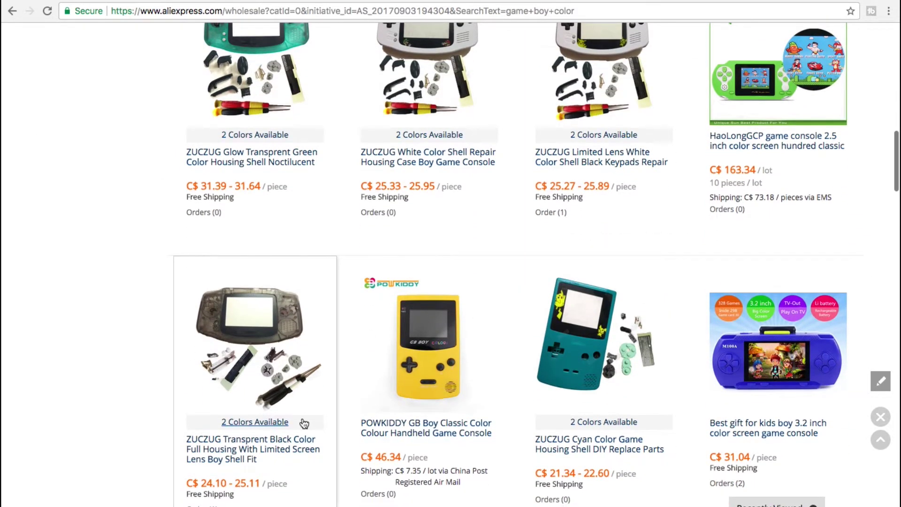
scroll(303, 420, "up", 3)
scroll(304, 424, "up", 4)
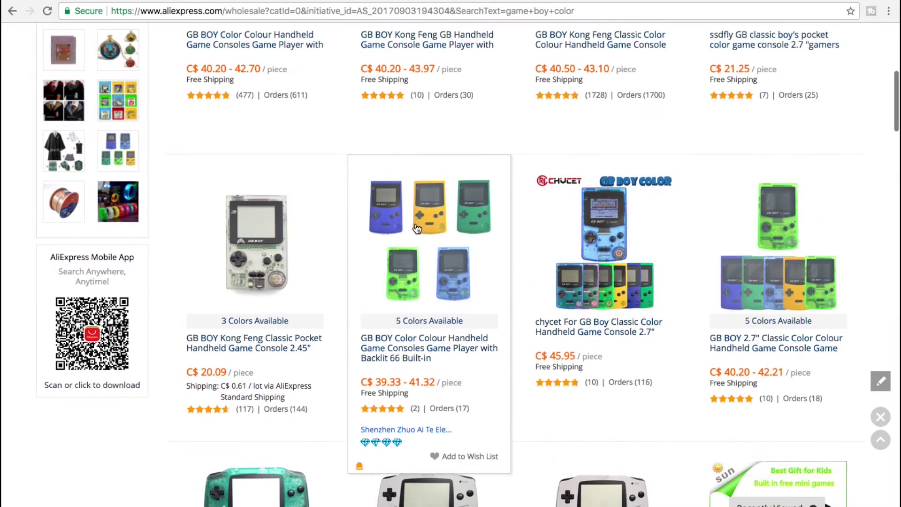
left_click(435, 217)
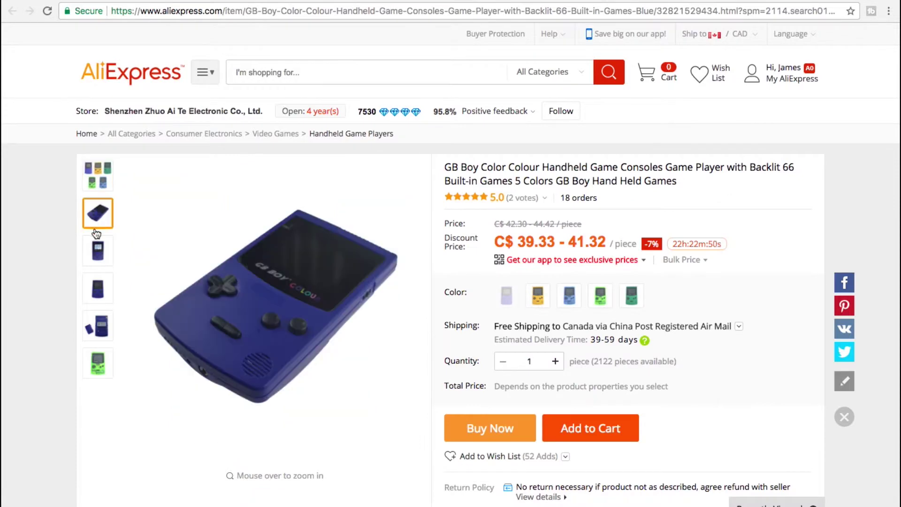
Step: Preview the handheld's gallery photos, ending on the picture showing all five colors
mouse_move(96, 262)
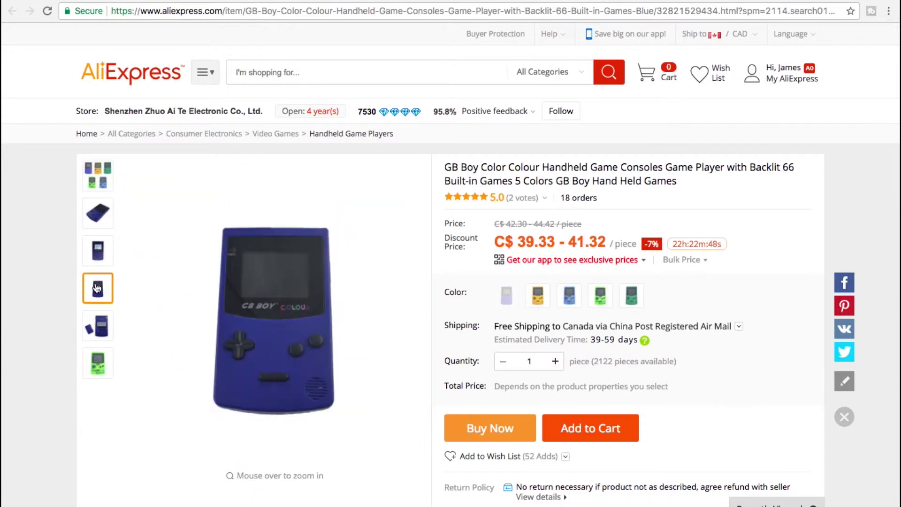
mouse_move(95, 339)
mouse_move(97, 178)
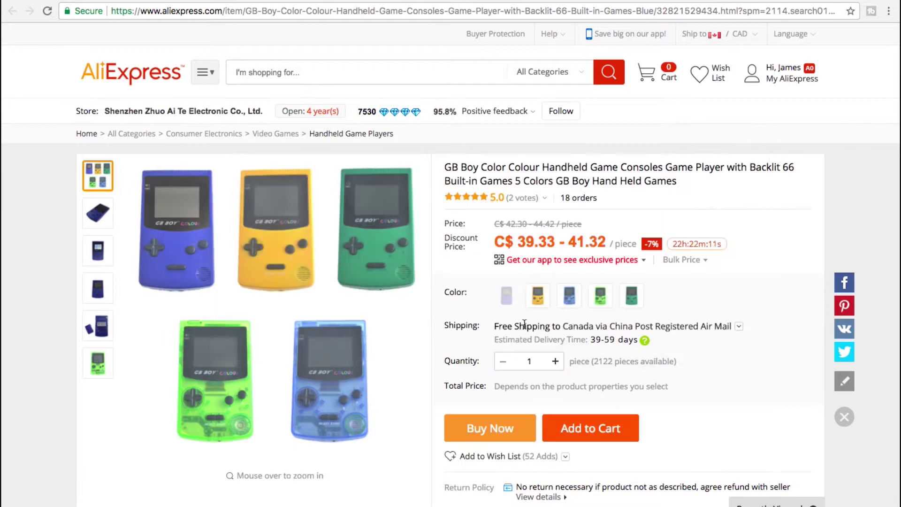
Step: Look over the listing's purchase options and item specifics, and skip the product video ahead to 1:32
scroll(484, 425, "down", 5)
scroll(484, 422, "down", 6)
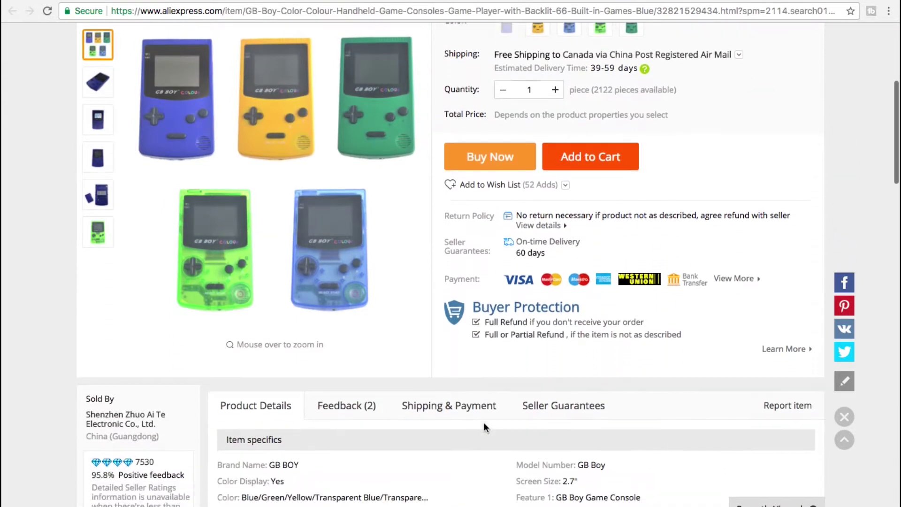
scroll(487, 427, "down", 3)
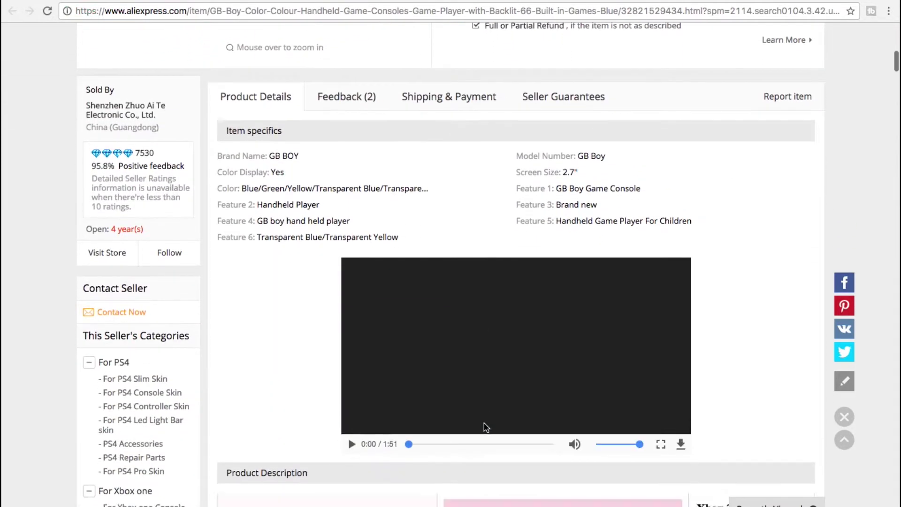
scroll(484, 423, "up", 15)
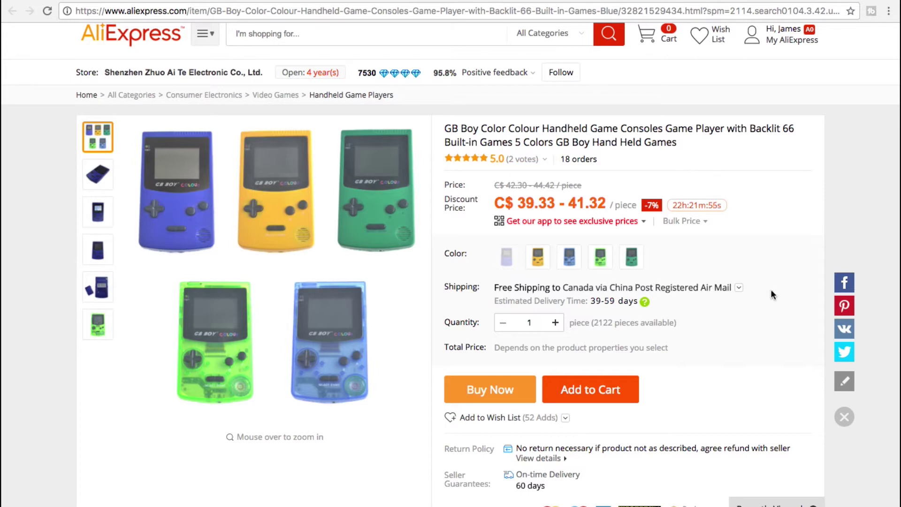
scroll(771, 295, "down", 7)
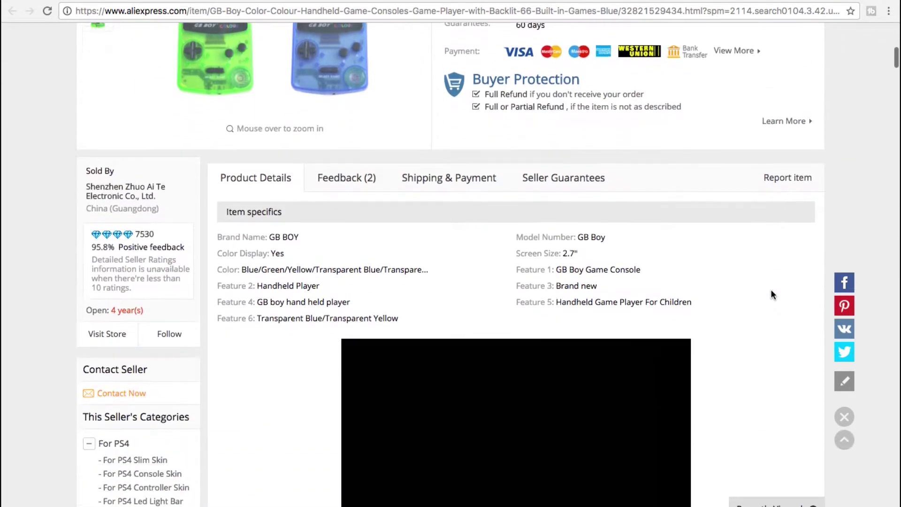
scroll(772, 295, "down", 6)
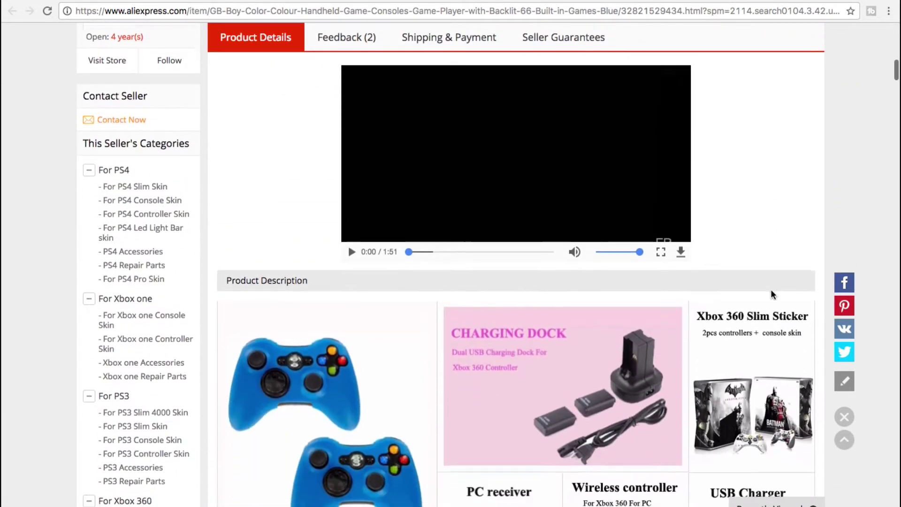
scroll(772, 295, "up", 6)
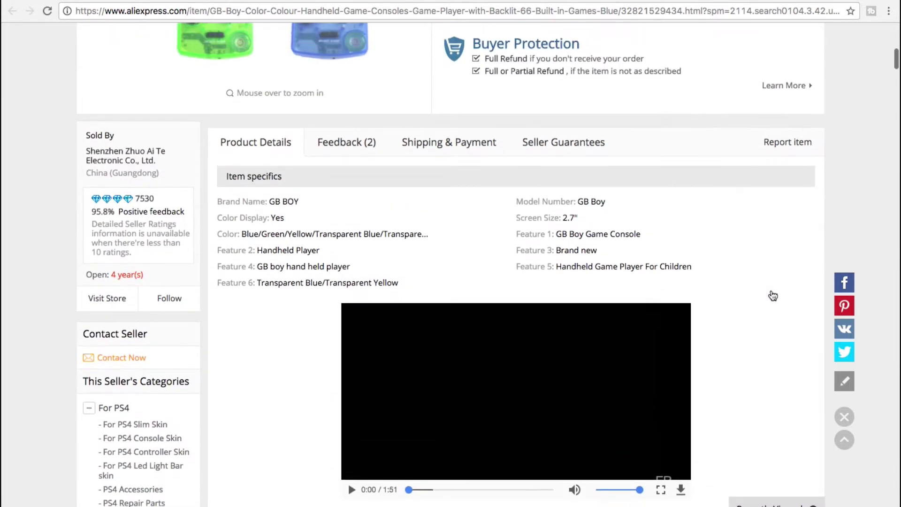
scroll(773, 295, "down", 2)
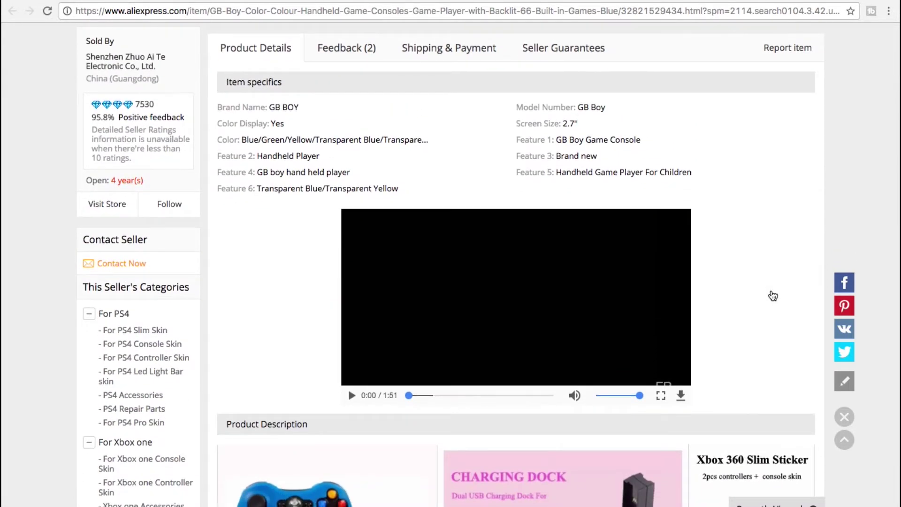
left_click(529, 395)
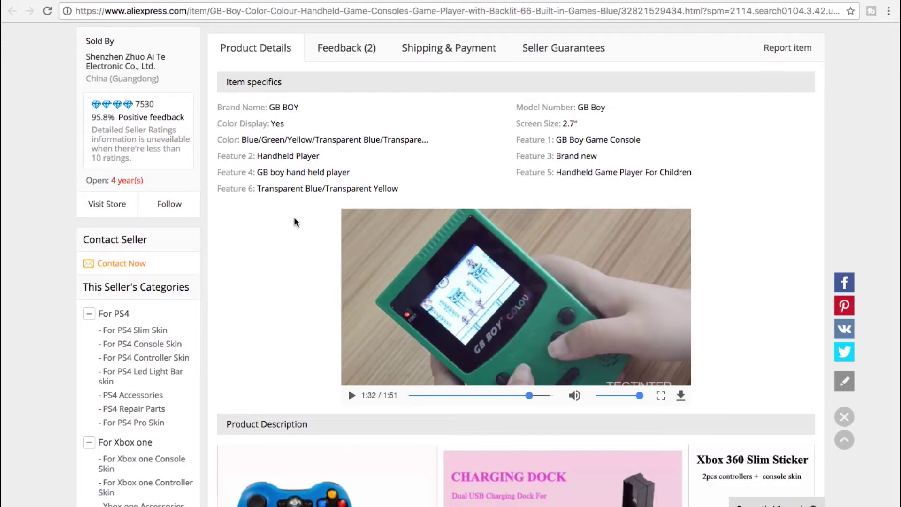
Step: Read the item description, highlighting the package line about the retail box and the console's size
scroll(295, 218, "up", 3)
scroll(294, 218, "down", 10)
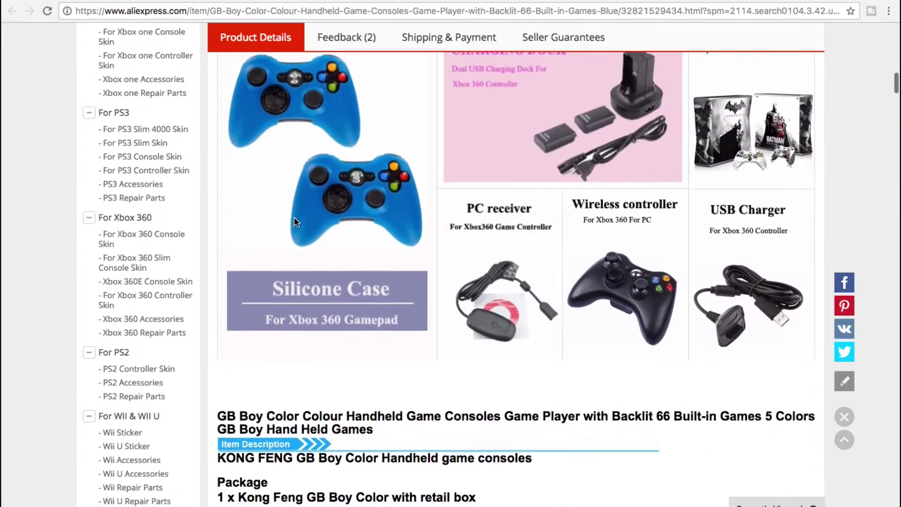
scroll(294, 218, "down", 10)
scroll(295, 218, "up", 5)
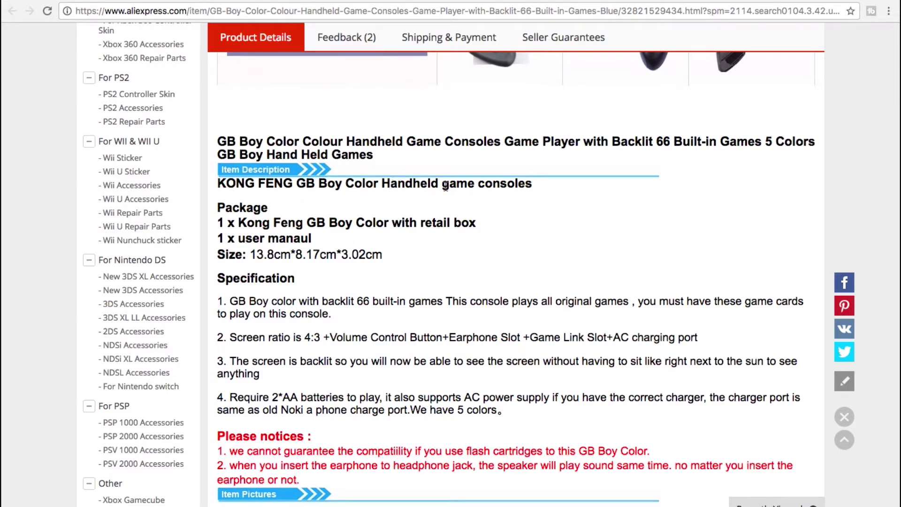
double_click(459, 223)
triple_click(431, 221)
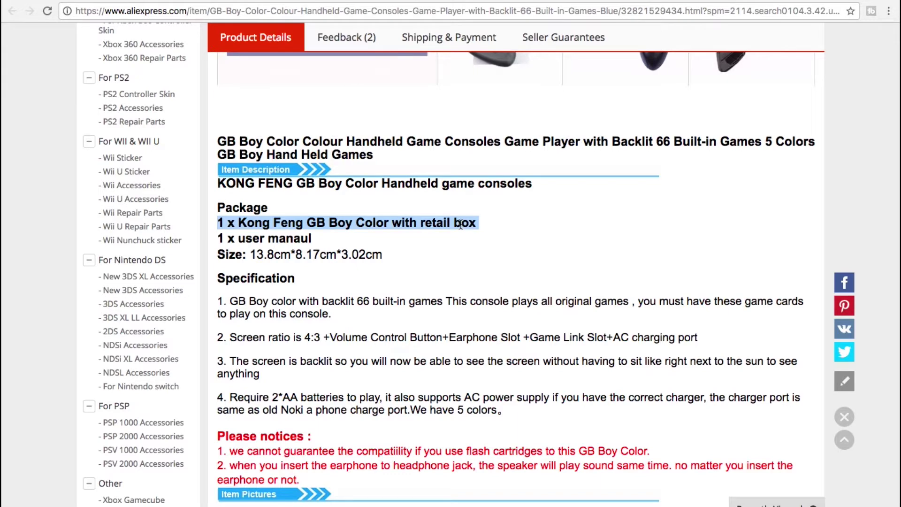
triple_click(279, 254)
Step: Read the four Specification points, highlighting each one in turn from the built-in games to the battery and charger requirements
scroll(287, 277, "down", 3)
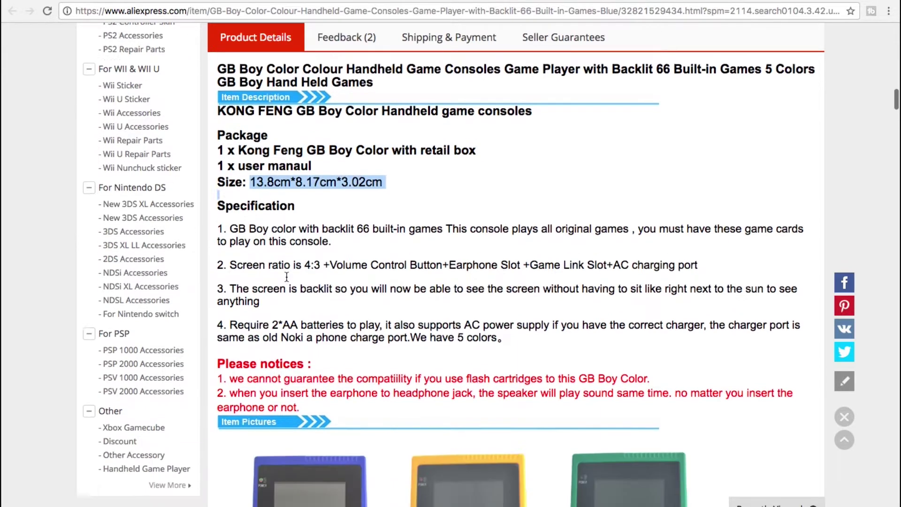
left_click(241, 193)
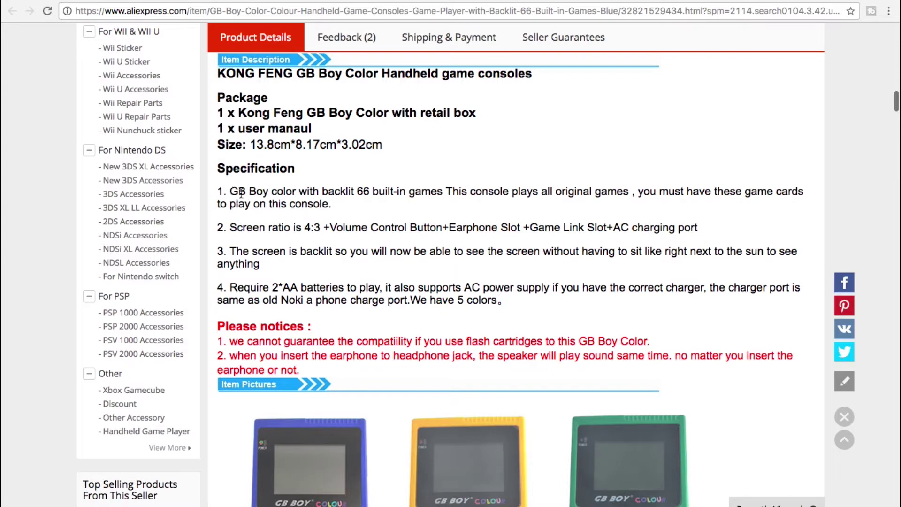
left_click_drag(241, 193, 311, 207)
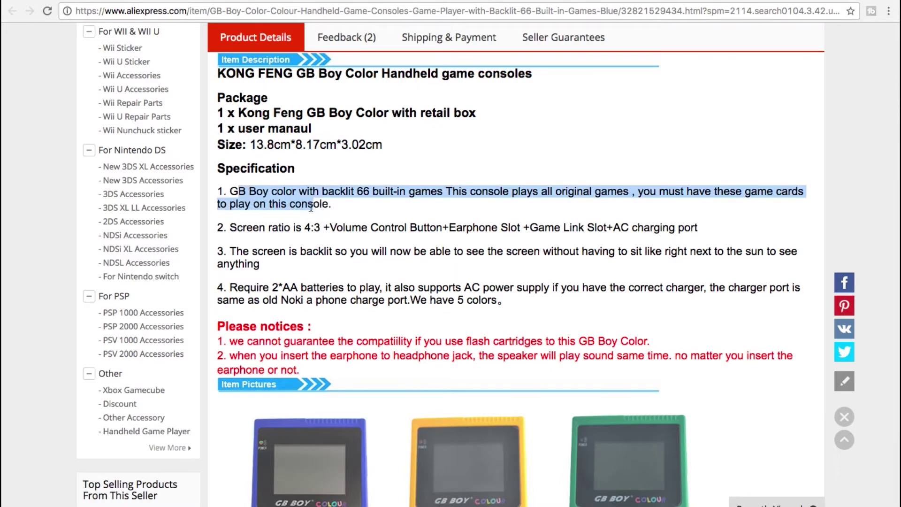
triple_click(249, 230)
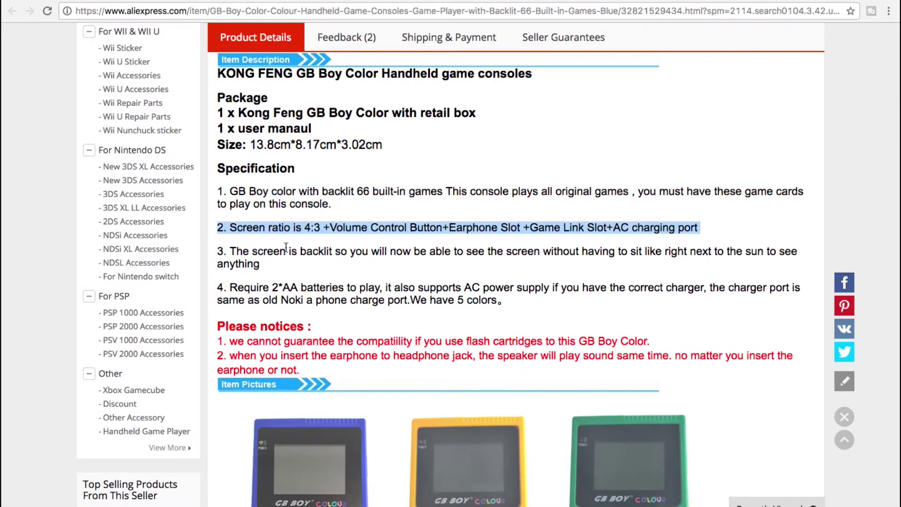
left_click(242, 256)
triple_click(241, 256)
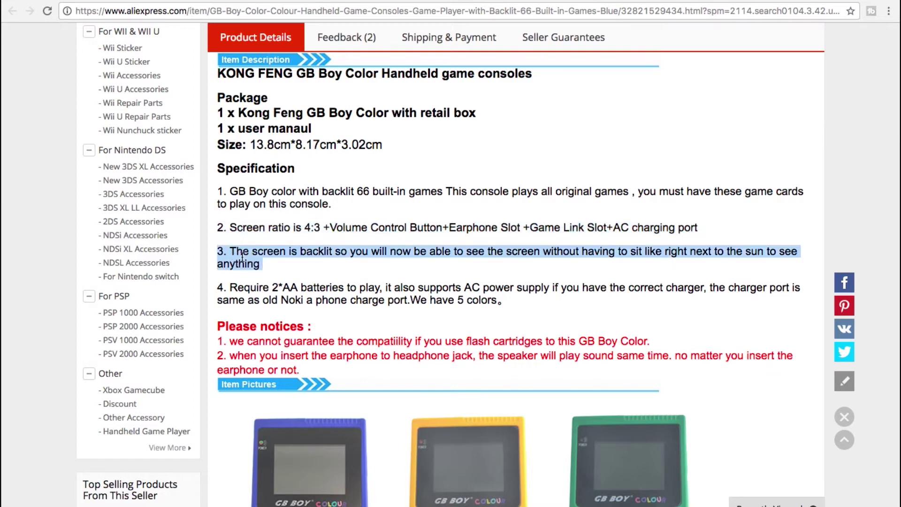
left_click(274, 287)
triple_click(274, 288)
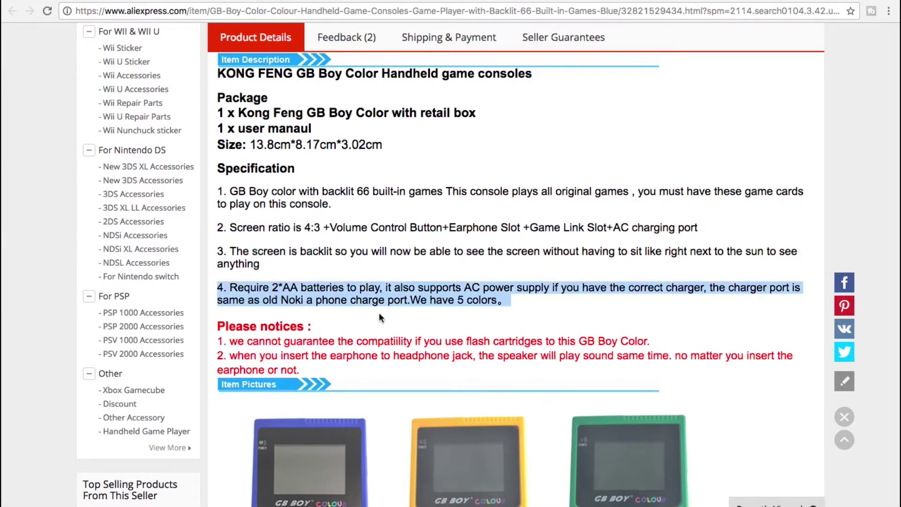
Step: Read the red notice about earphone sound and examine the item pictures of the colored consoles below it
scroll(515, 291, "down", 3)
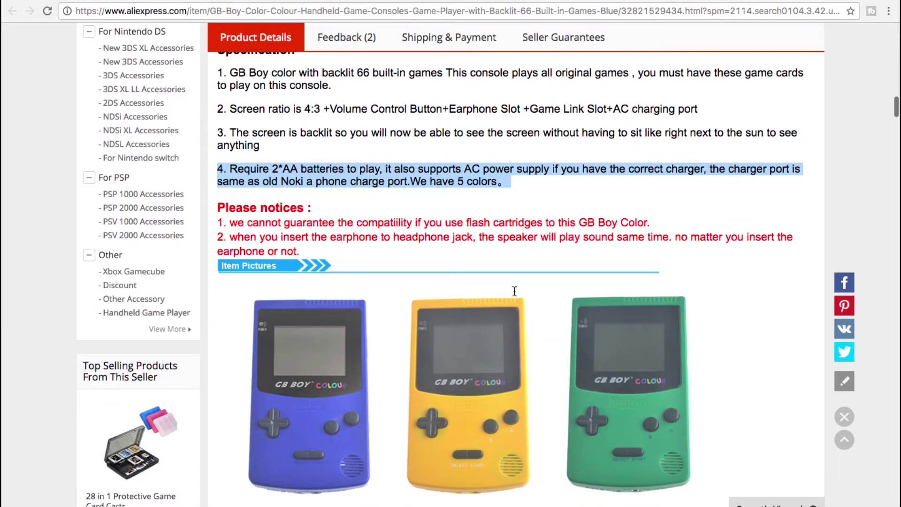
scroll(542, 291, "down", 2)
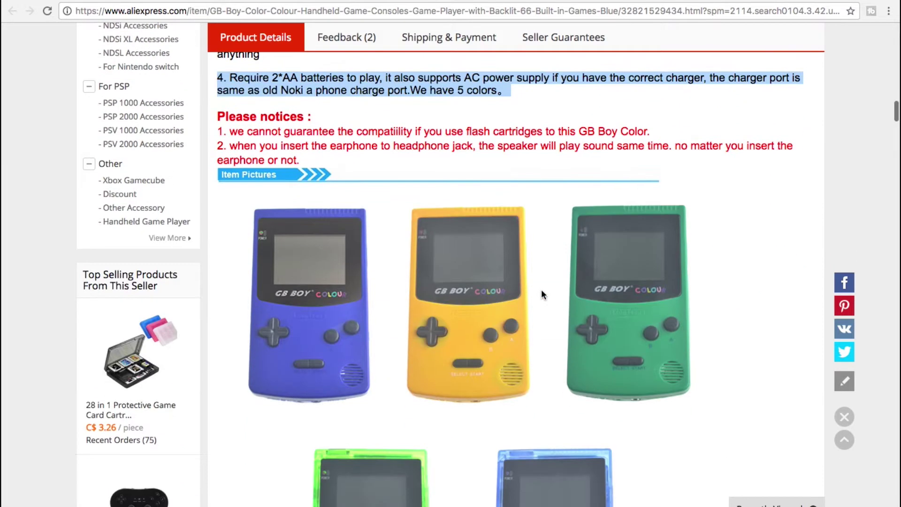
triple_click(453, 148)
scroll(524, 356, "down", 6)
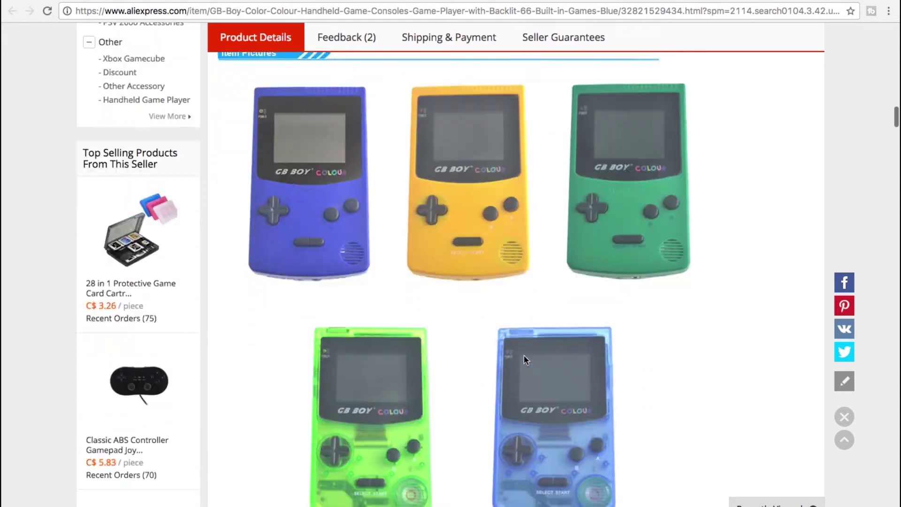
scroll(524, 359, "down", 5)
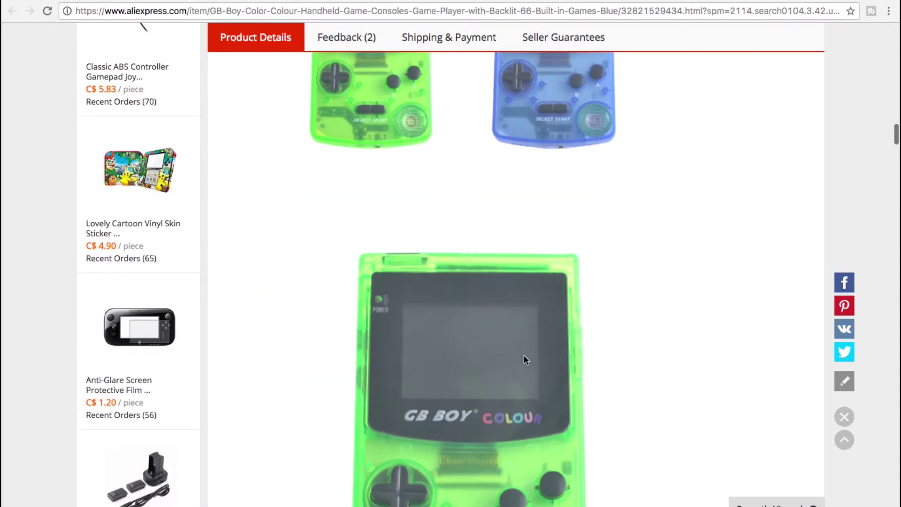
Step: Examine the item pictures from the clear green console through to the blue console's open battery compartment
scroll(603, 364, "down", 2)
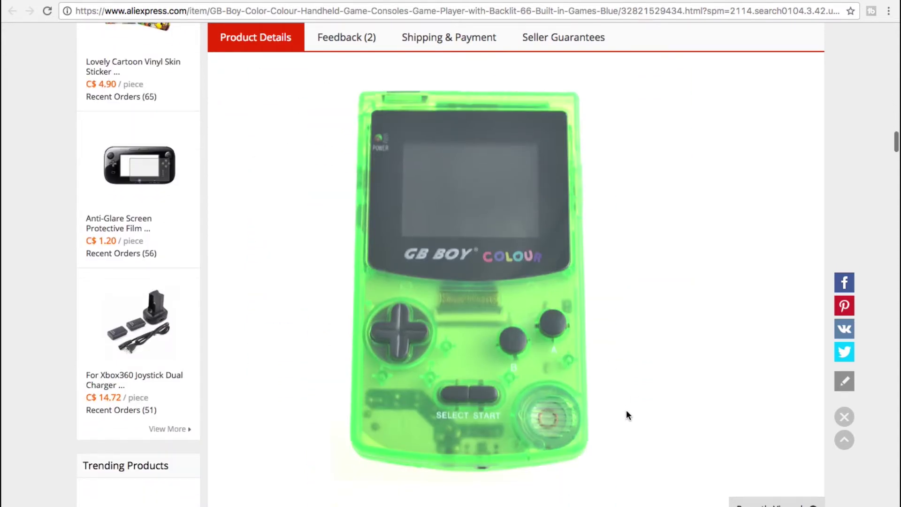
scroll(627, 415, "down", 8)
scroll(626, 412, "down", 20)
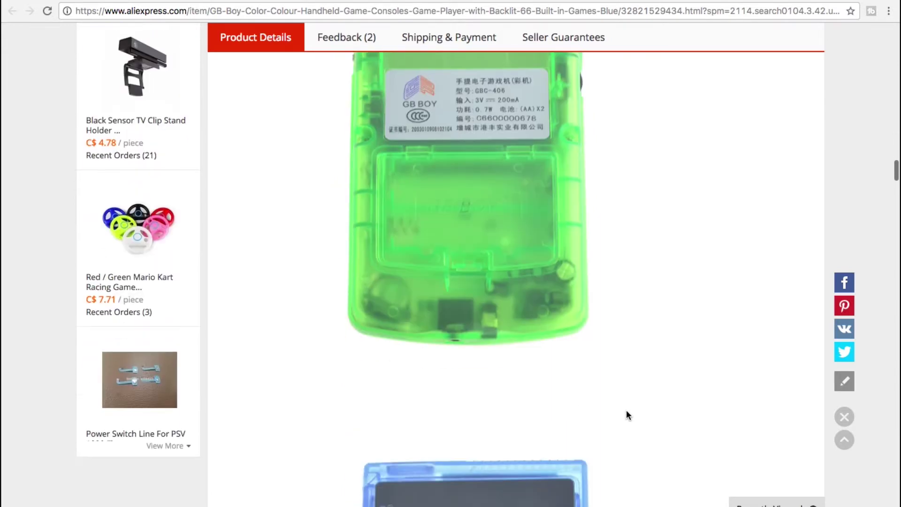
scroll(627, 410, "down", 20)
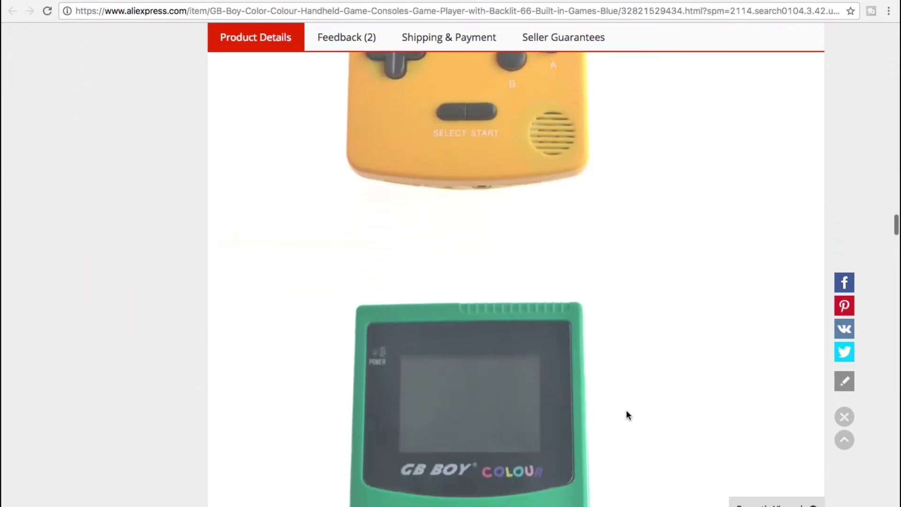
scroll(627, 415, "down", 15)
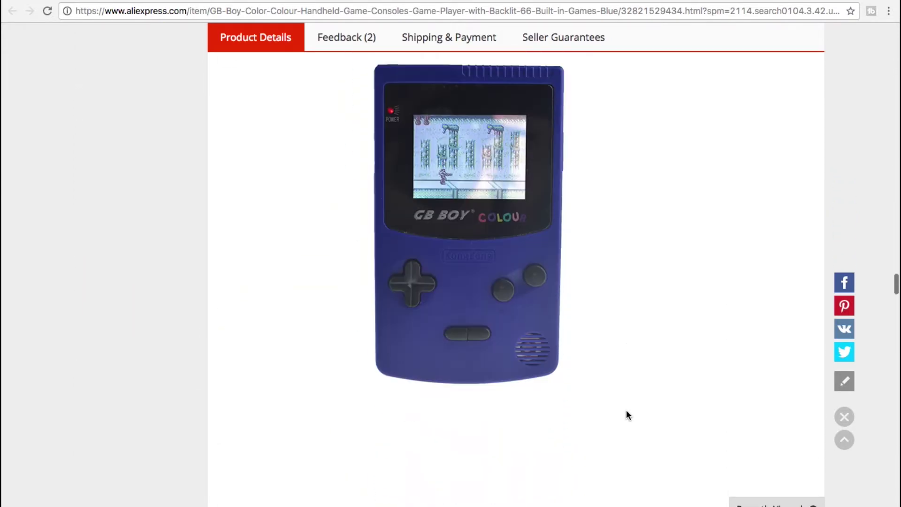
scroll(626, 415, "down", 20)
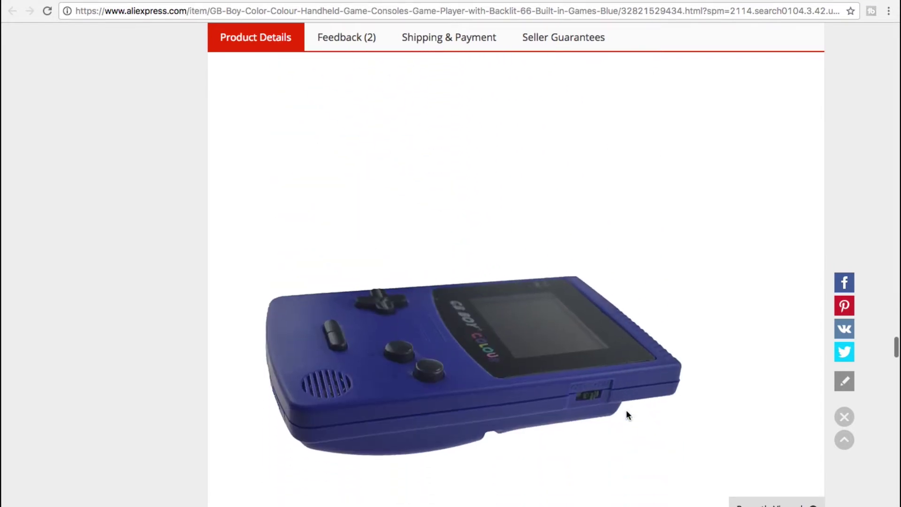
scroll(626, 415, "down", 20)
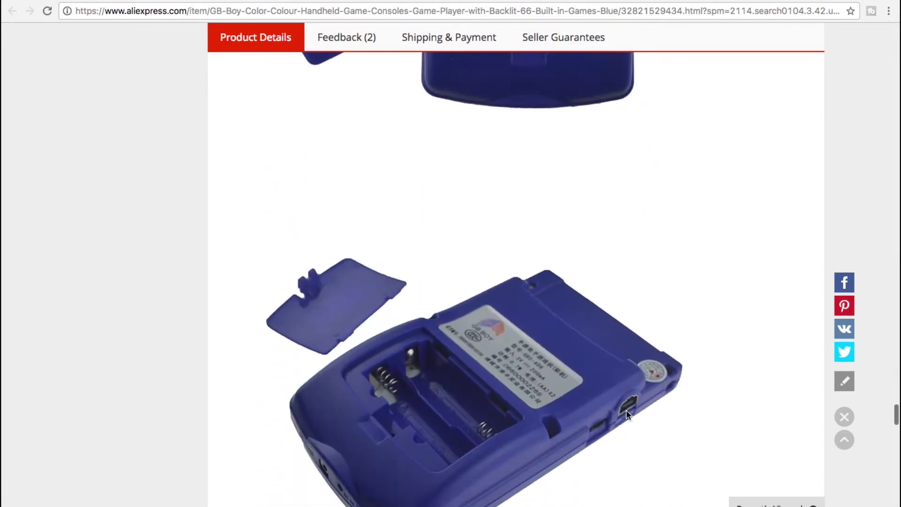
Step: Check the listing's packaging details and transaction history below the pictures, and return to the purchase options
scroll(627, 415, "down", 15)
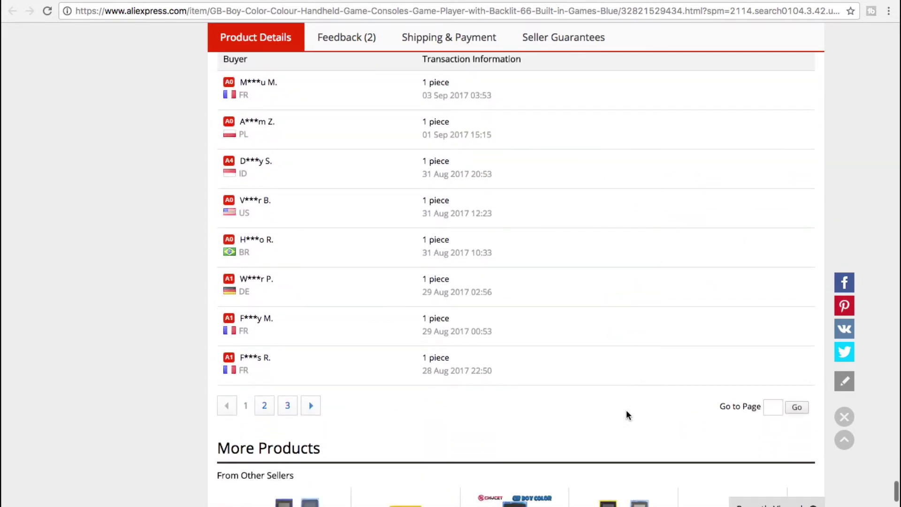
scroll(627, 412, "down", 10)
scroll(627, 412, "up", 9)
scroll(627, 414, "up", 20)
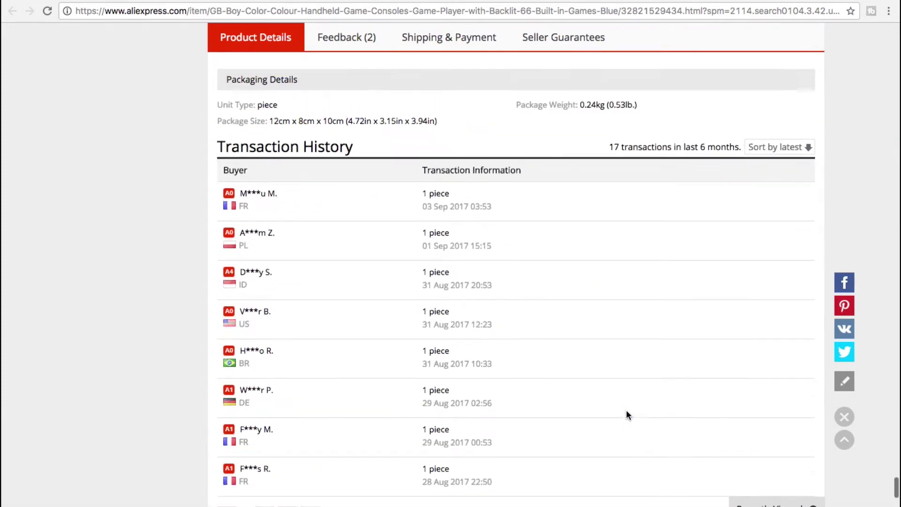
scroll(627, 415, "up", 20)
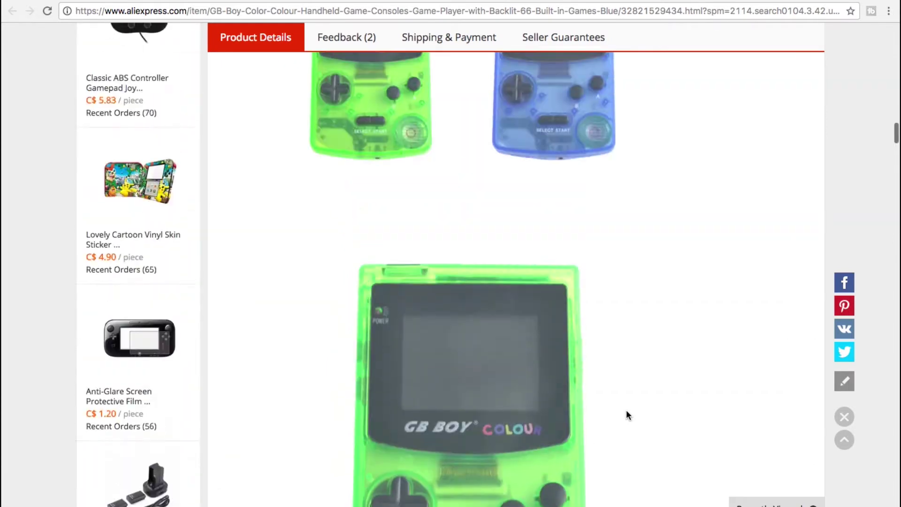
scroll(626, 411, "up", 4)
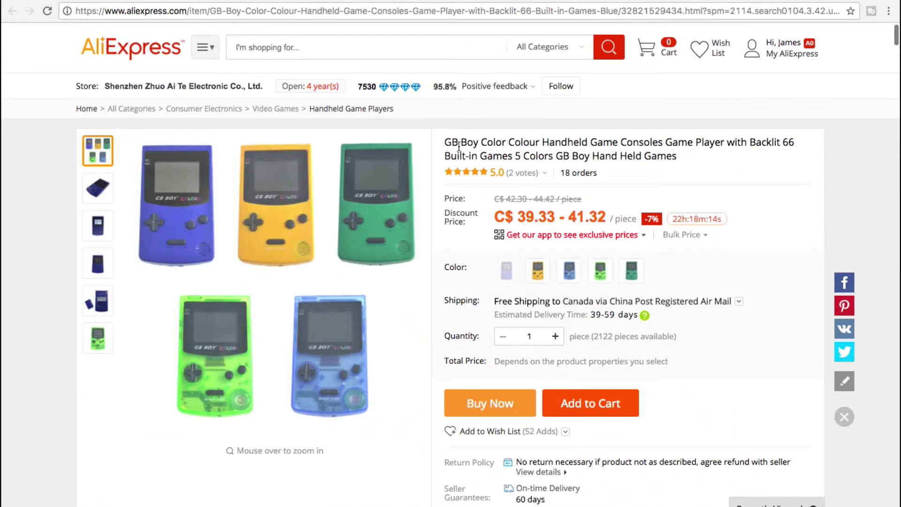
Step: Preview the yellow, clear blue, clear green and dark green color variants to compare their pictures and prices, leaving no color selected
mouse_move(498, 177)
left_click(538, 272)
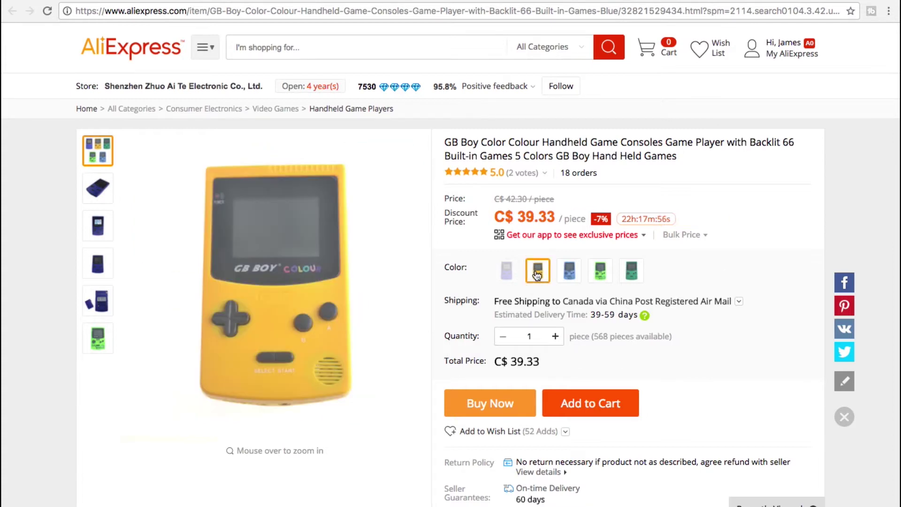
left_click(566, 275)
left_click(603, 273)
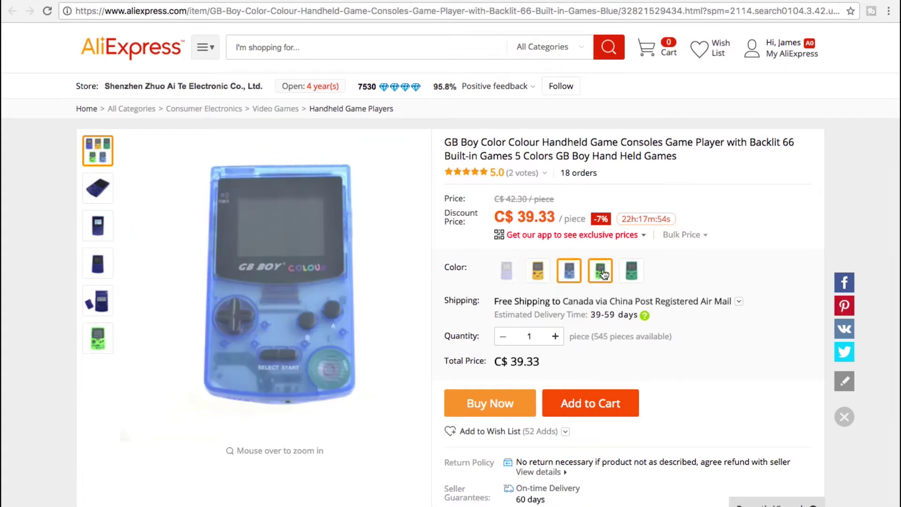
left_click(632, 273)
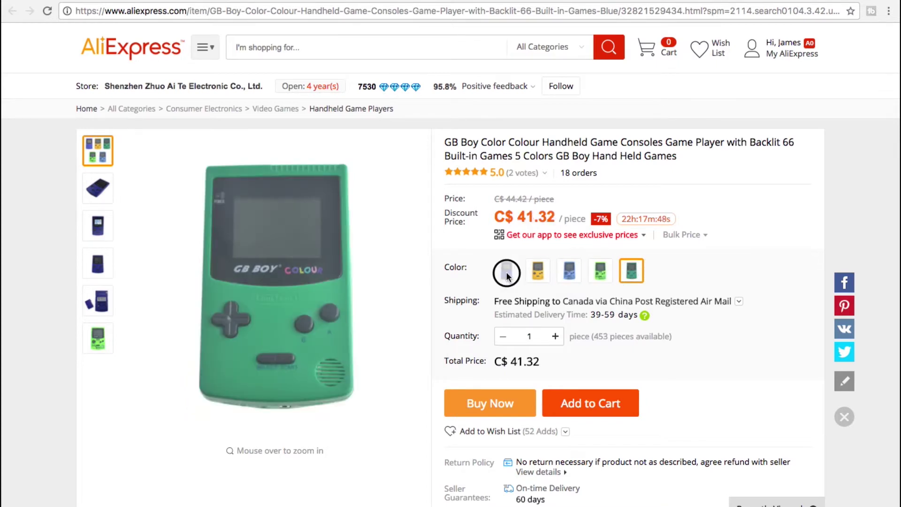
left_click(601, 281)
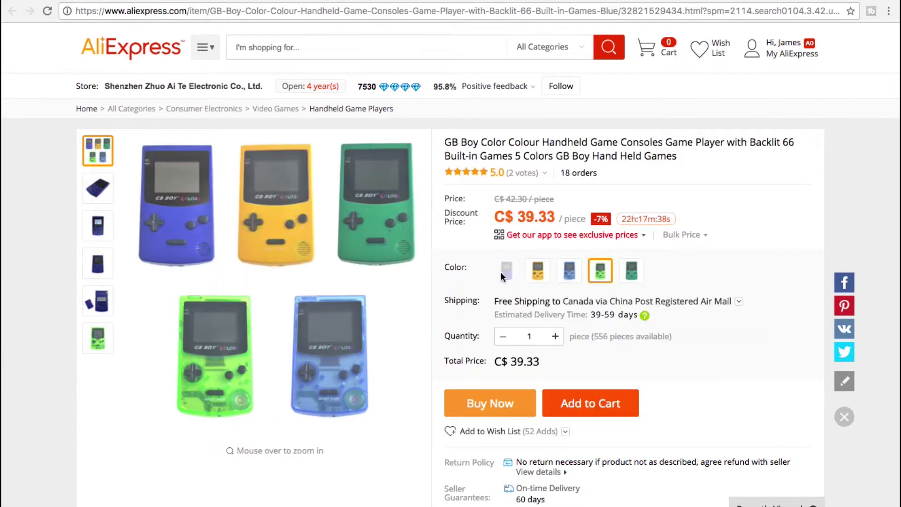
left_click(603, 277)
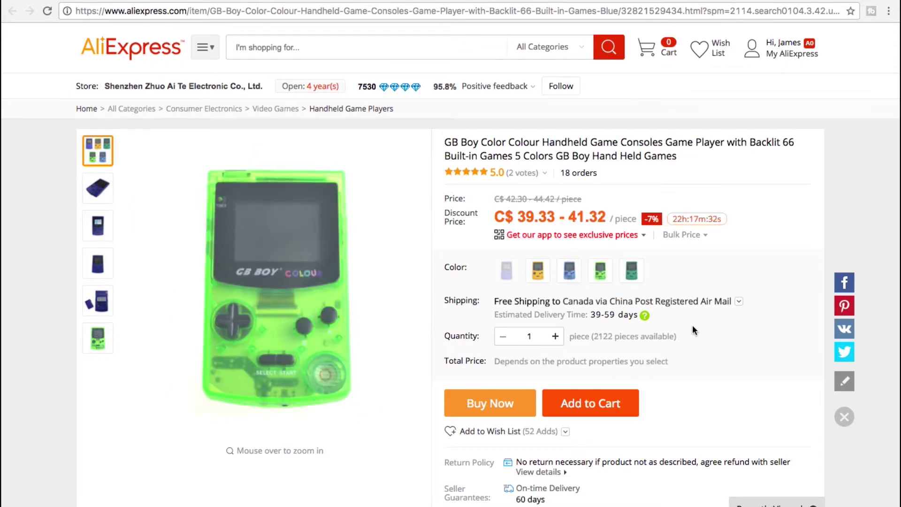
Step: Set the order quantity to 2 pieces
scroll(704, 355, "down", 2)
left_click(555, 285)
scroll(680, 314, "up", 3)
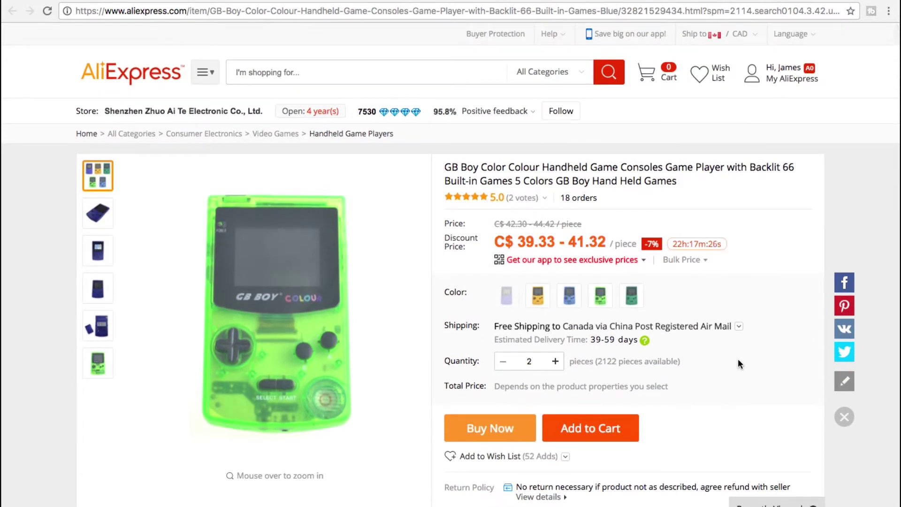
Step: Open the choice of shipping methods to Canada and close it without changing the carrier
scroll(760, 388, "down", 3)
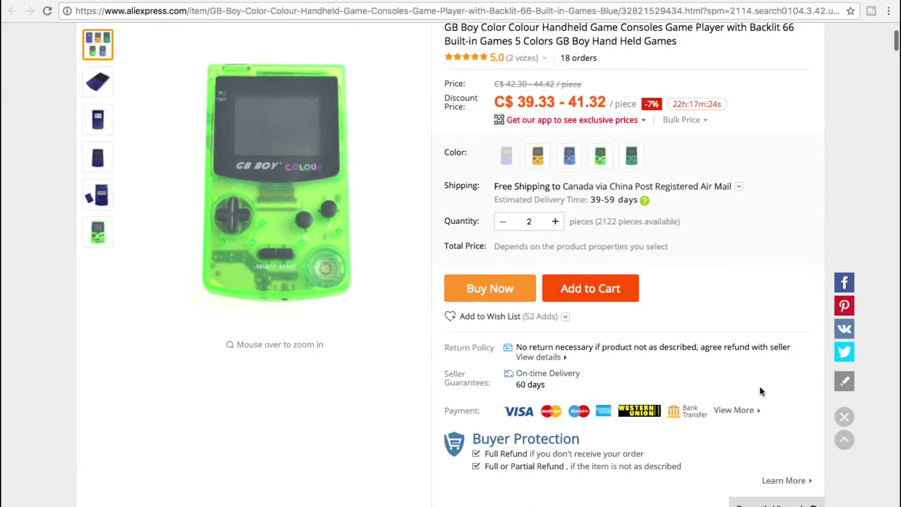
scroll(751, 268, "down", 2)
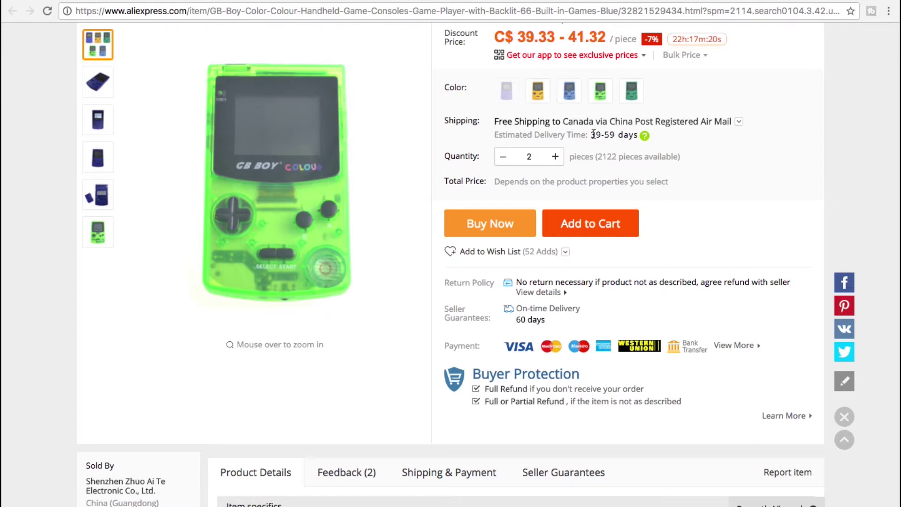
left_click(740, 120)
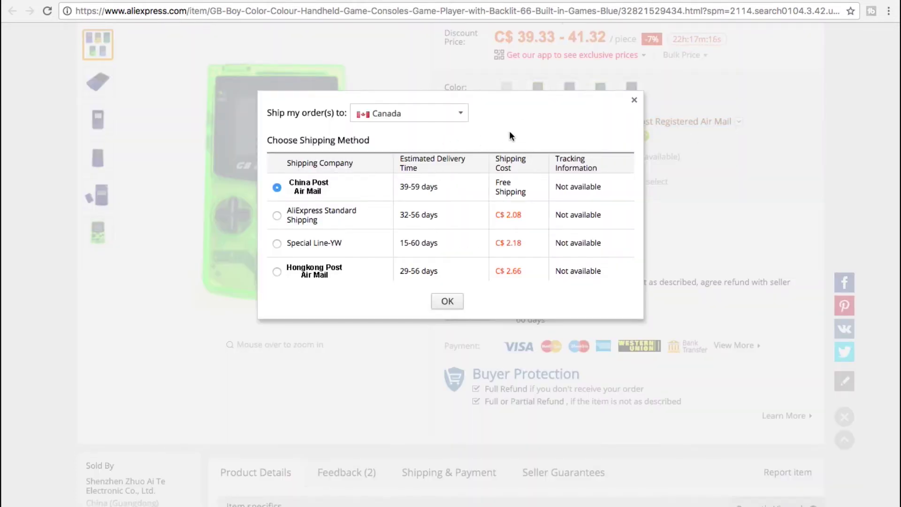
left_click(633, 104)
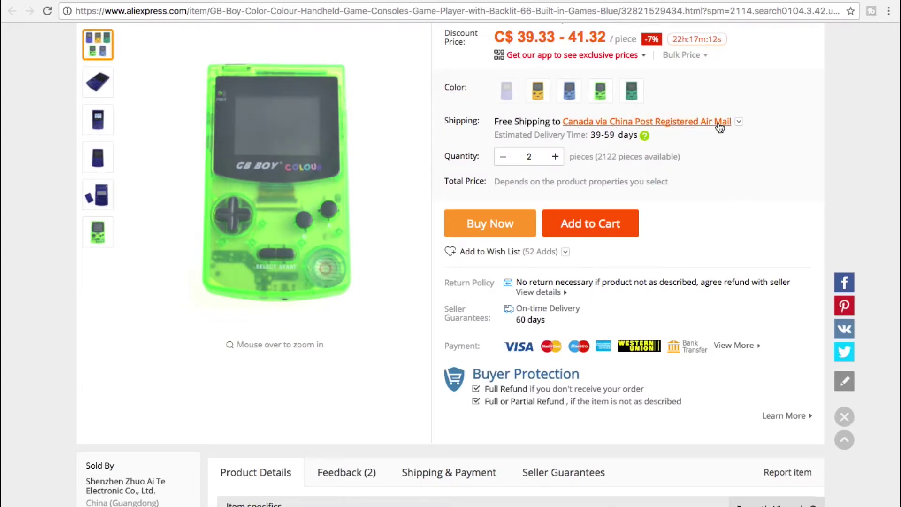
Step: Choose Special Line-YW as the shipping method to Canada and compare it with the other carriers' delivery times and costs
left_click(740, 124)
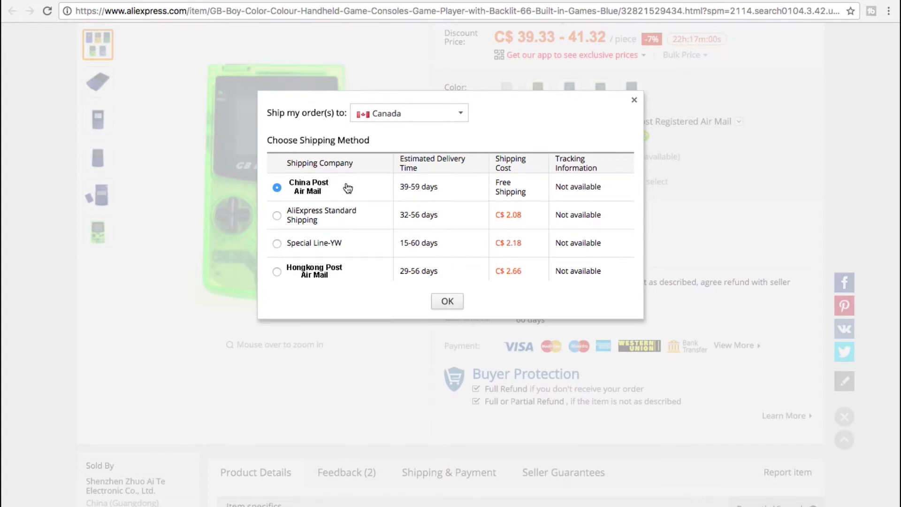
left_click(277, 243)
scroll(566, 281, "down", 5)
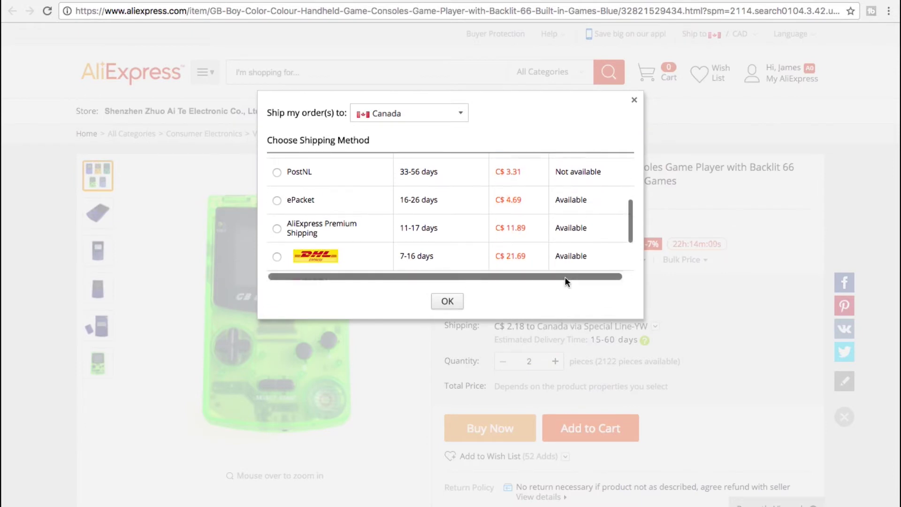
scroll(577, 197, "up", 5)
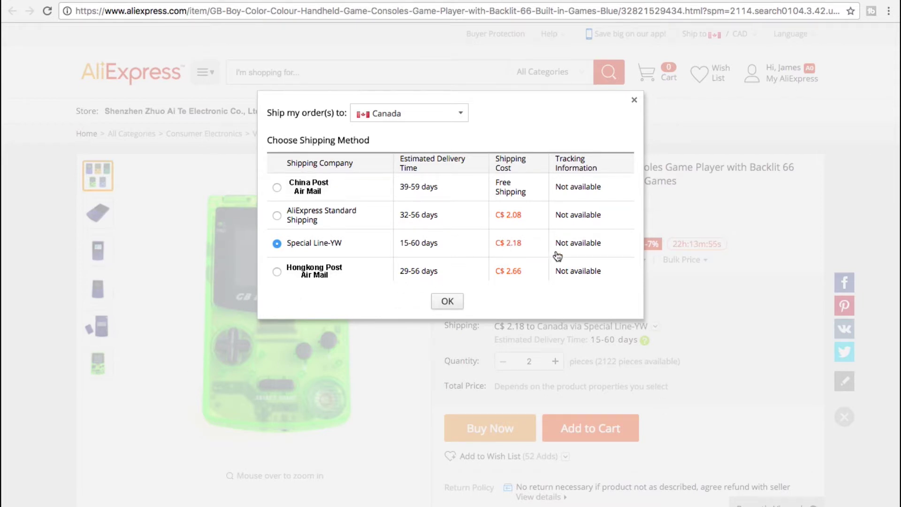
Step: Review the remaining carriers down to FedEx, and set the shipping method to AliExpress Premium Shipping
scroll(558, 256, "down", 10)
scroll(556, 255, "up", 2)
scroll(557, 255, "down", 2)
scroll(715, 217, "up", 2)
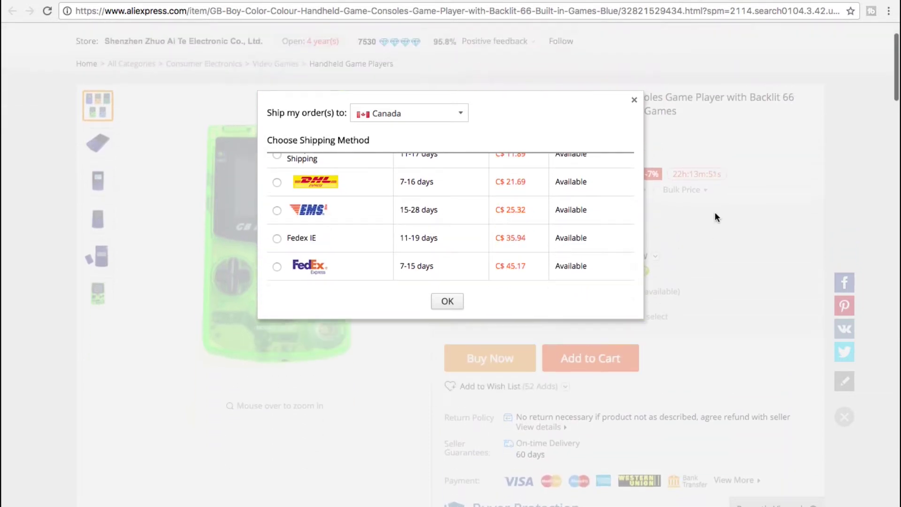
scroll(715, 217, "up", 2)
scroll(578, 221, "up", 3)
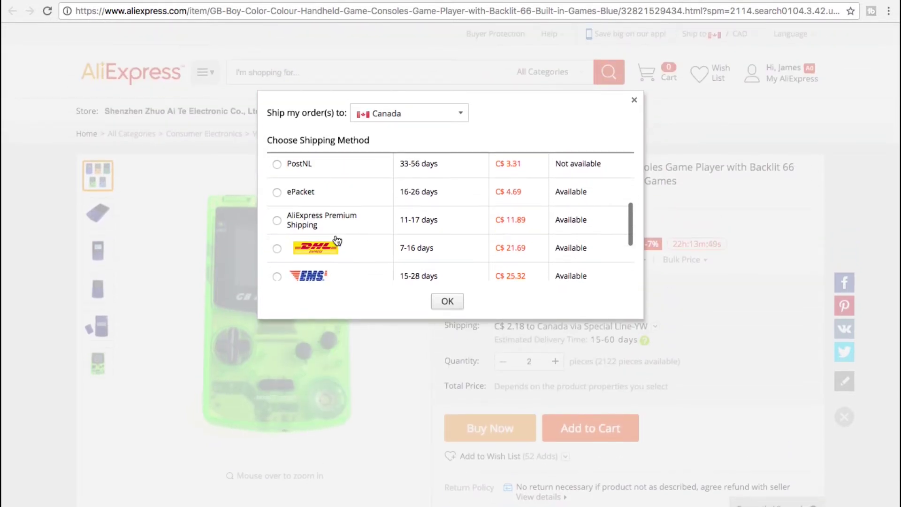
left_click(277, 221)
left_click(443, 302)
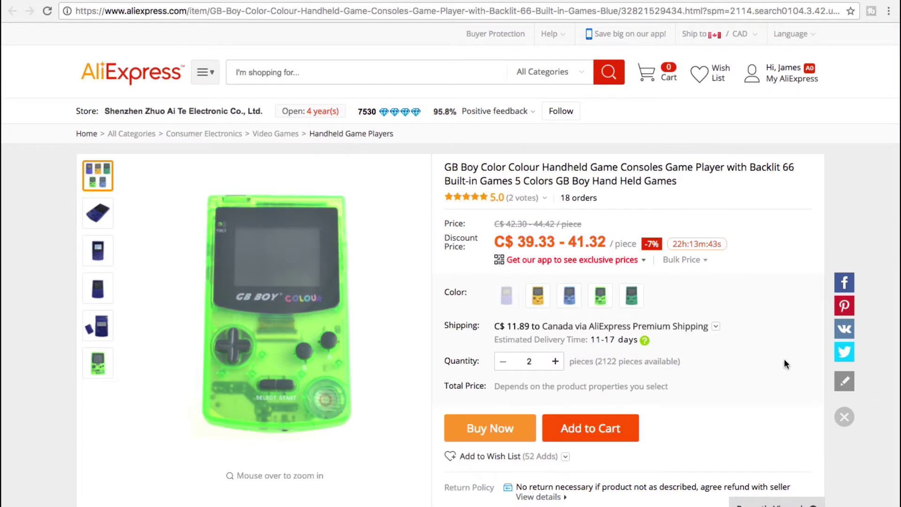
Step: Select the clear green color, add the two consoles to the cart, and dismiss the related-products message
left_click(604, 435)
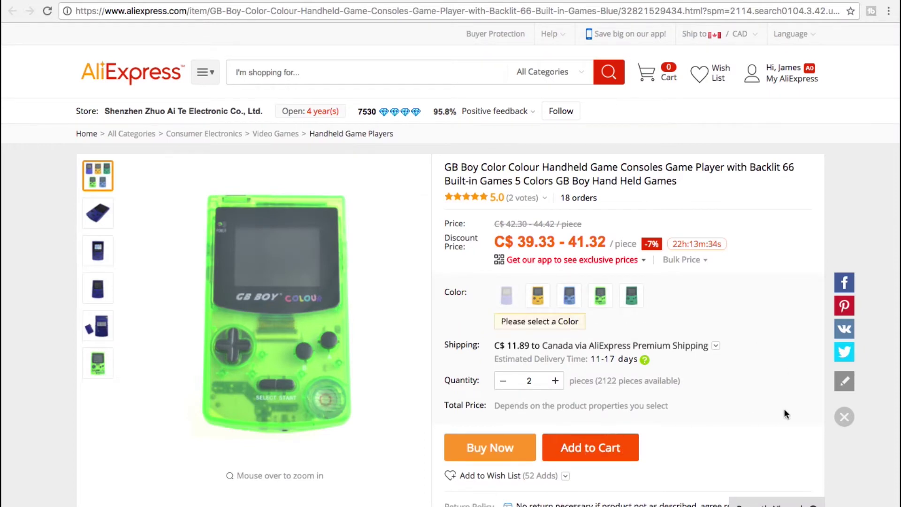
left_click(594, 304)
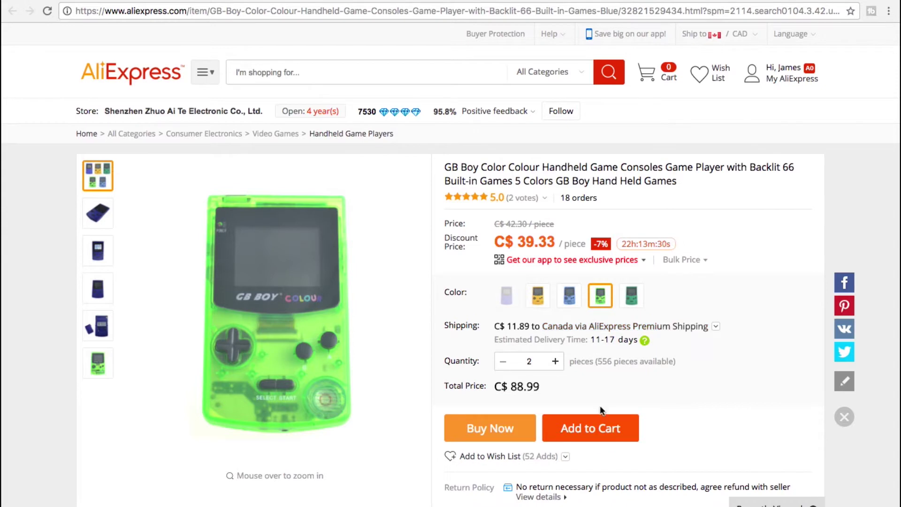
left_click(591, 430)
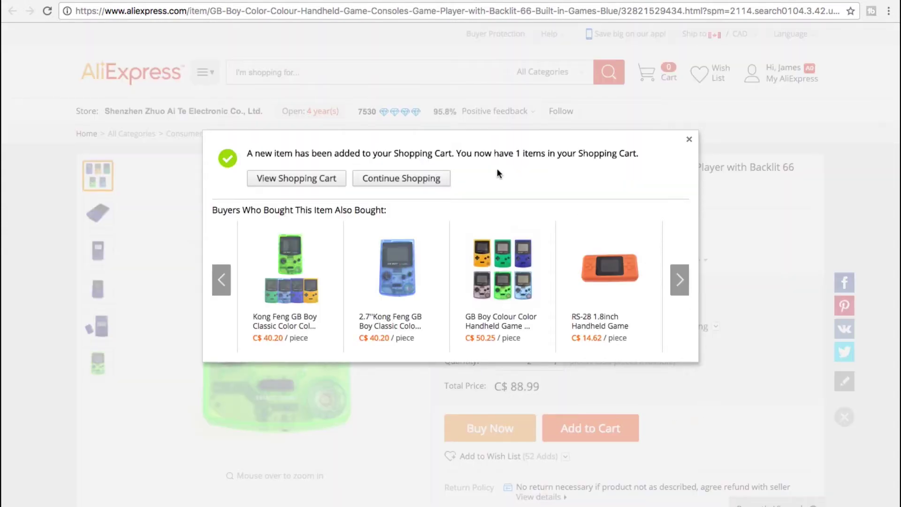
left_click(689, 139)
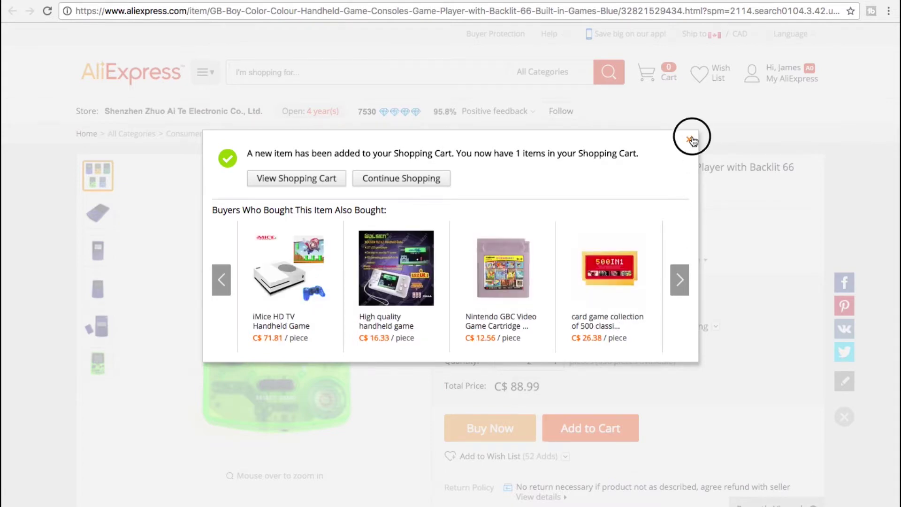
Step: Open the shopping cart and review the order's quantity, price, shipping and payment methods
left_click(658, 72)
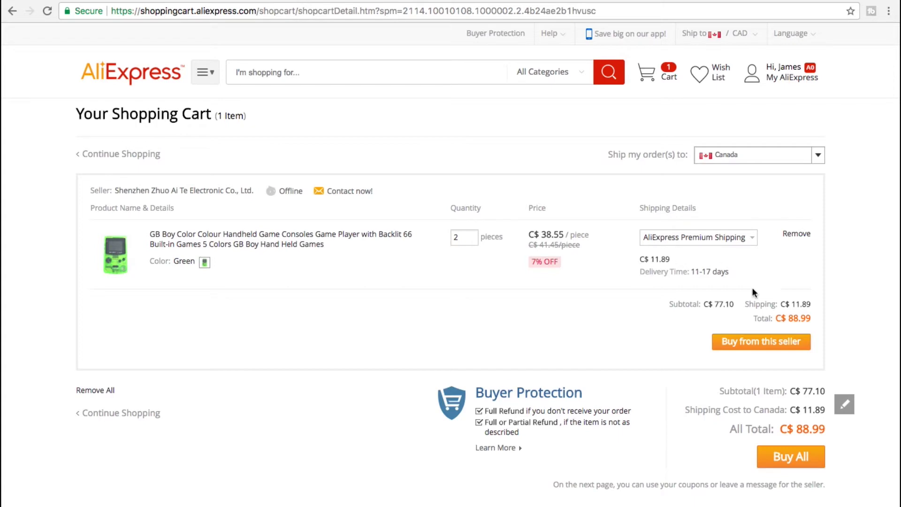
scroll(853, 249, "down", 3)
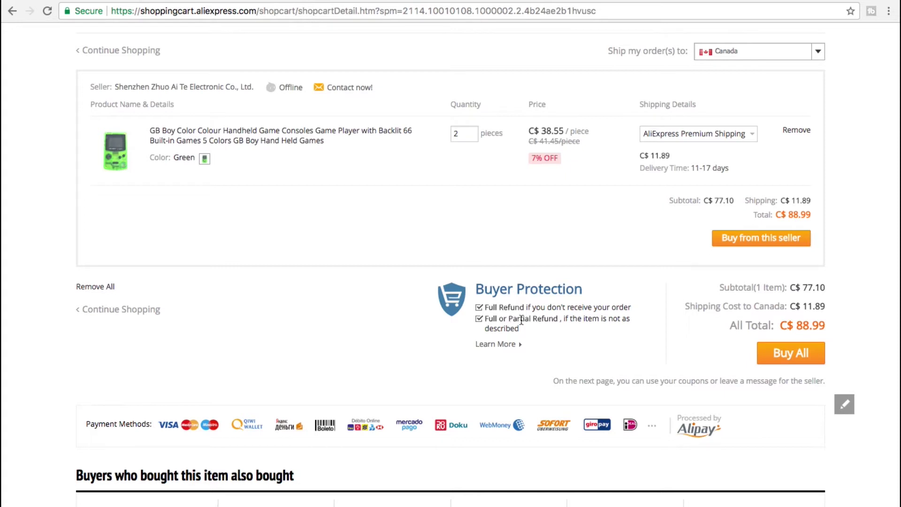
Step: Open the full Buyer Protection information from the cart and read which refund and return guarantees it offers
left_click(507, 345)
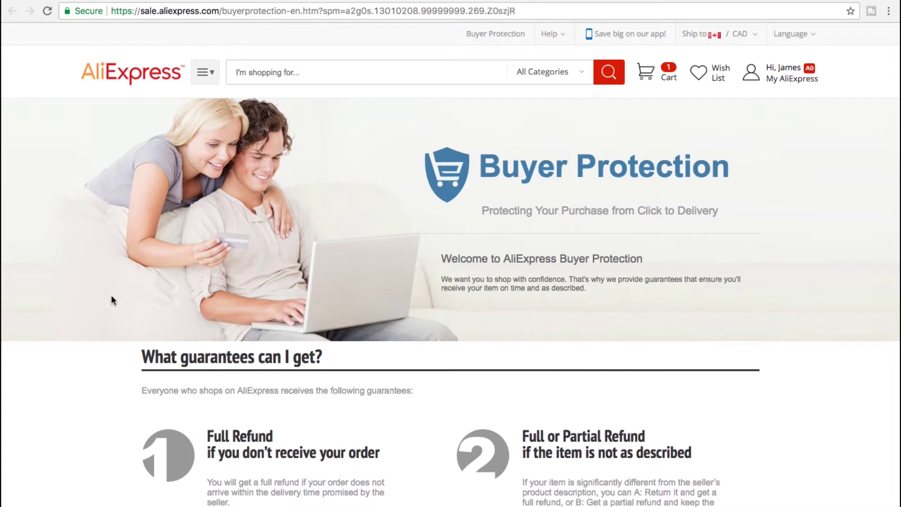
scroll(112, 295, "down", 5)
scroll(111, 300, "down", 1)
scroll(111, 300, "down", 1)
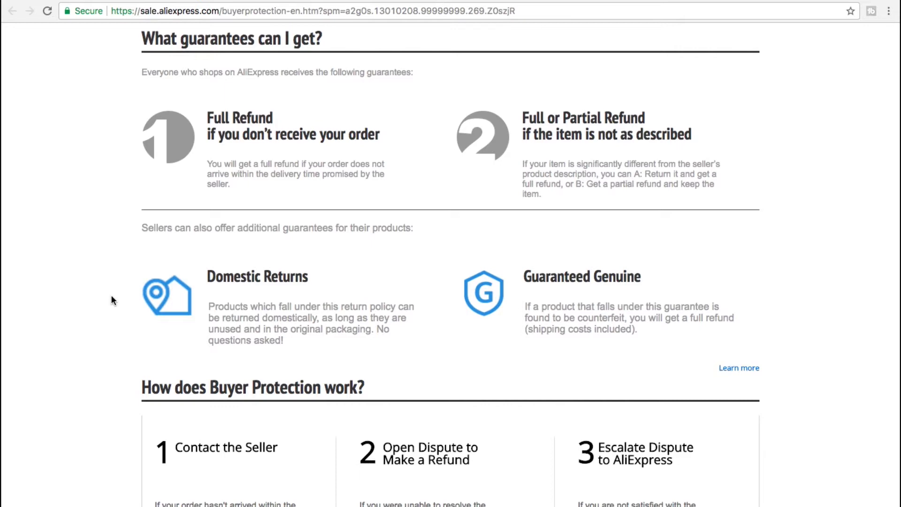
scroll(111, 295, "up", 7)
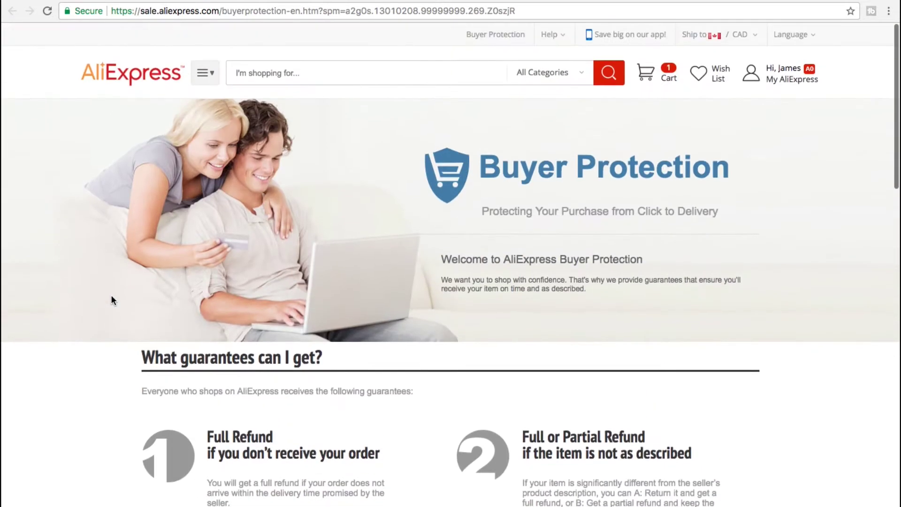
Step: Read the rest of the Buyer Protection page, covering the seller's additional guarantees, the dispute process and the buyers' comments
scroll(111, 295, "down", 7)
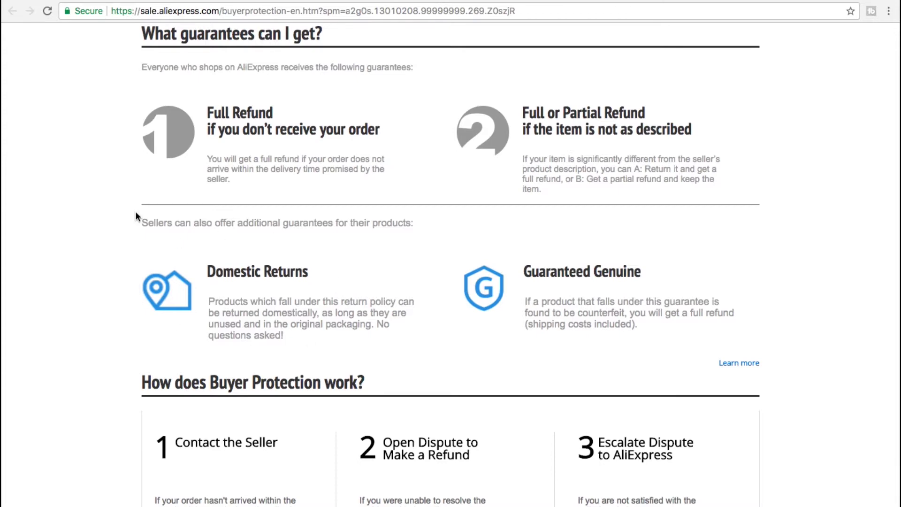
scroll(523, 252, "down", 5)
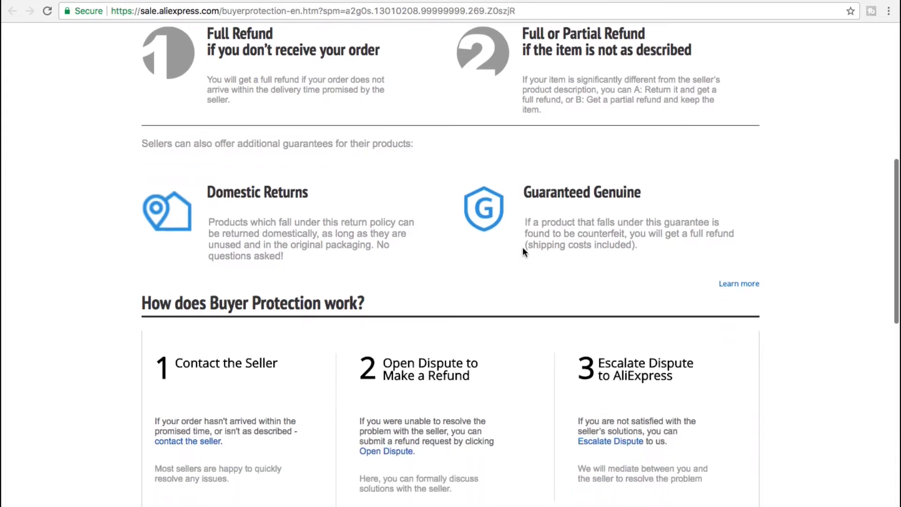
scroll(524, 252, "down", 1)
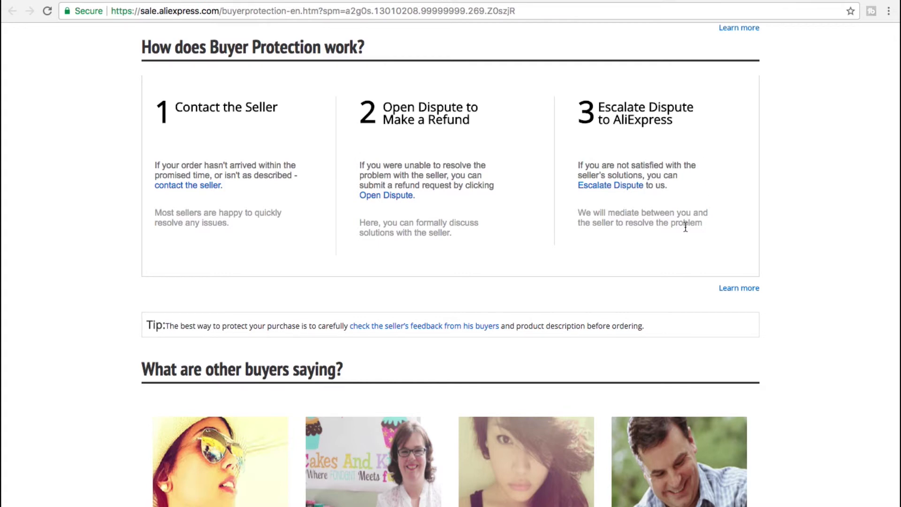
scroll(685, 227, "down", 5)
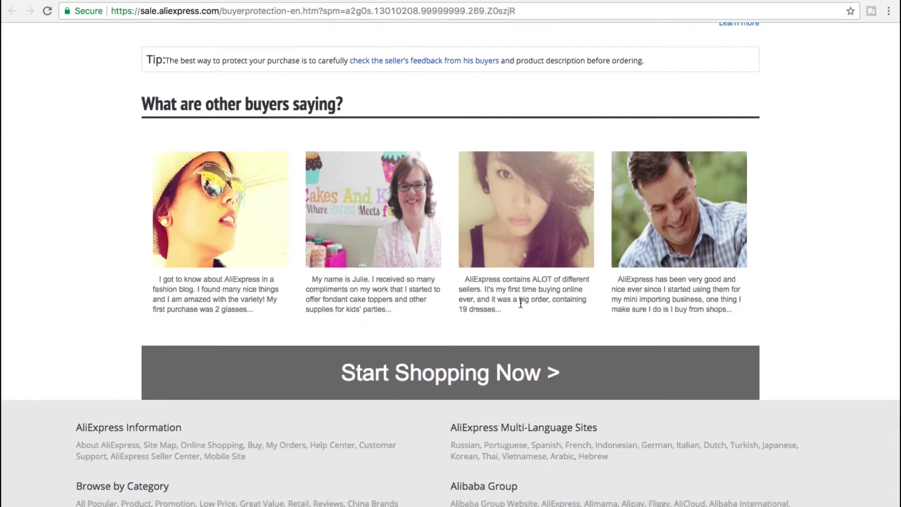
scroll(539, 262, "down", 1)
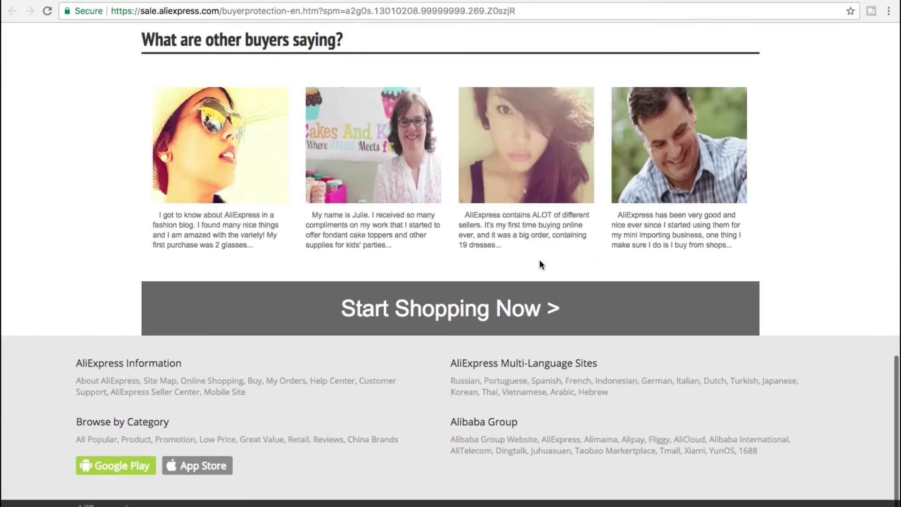
scroll(540, 262, "up", 7)
scroll(539, 259, "up", 15)
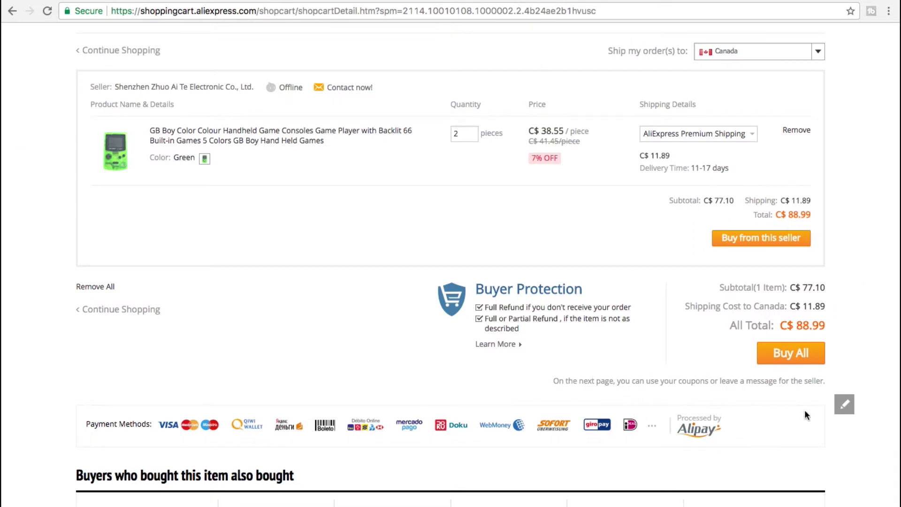
Step: Look over the cart's order summary, payment methods and related products, and proceed to checkout with all cart items
scroll(807, 334, "down", 7)
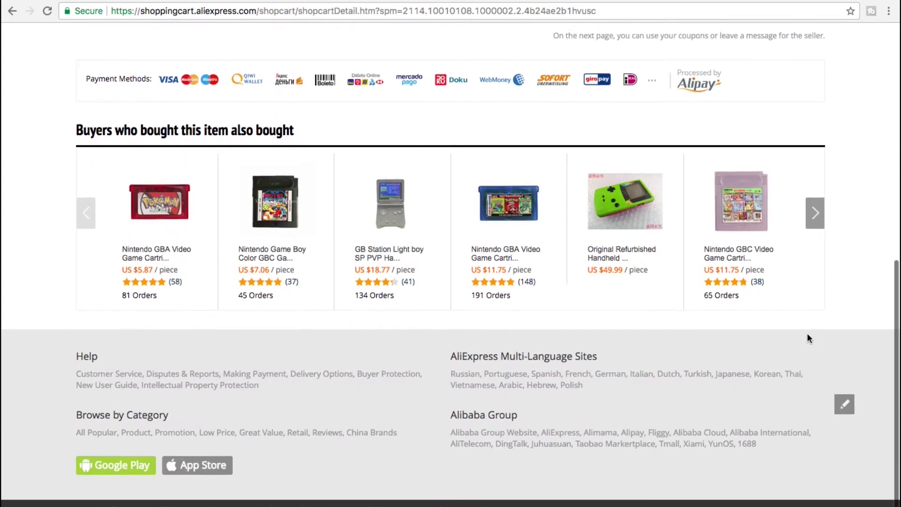
scroll(808, 334, "up", 8)
scroll(808, 334, "down", 8)
scroll(646, 224, "up", 8)
scroll(695, 224, "down", 4)
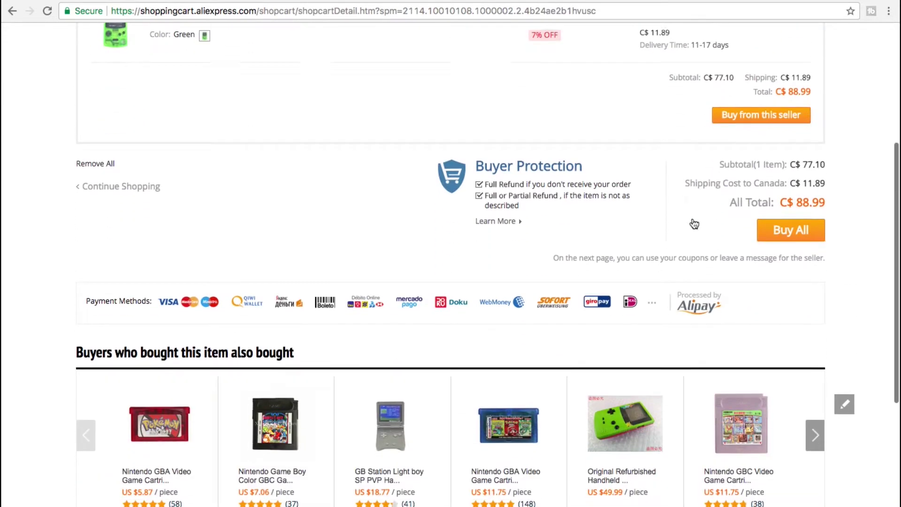
left_click(783, 226)
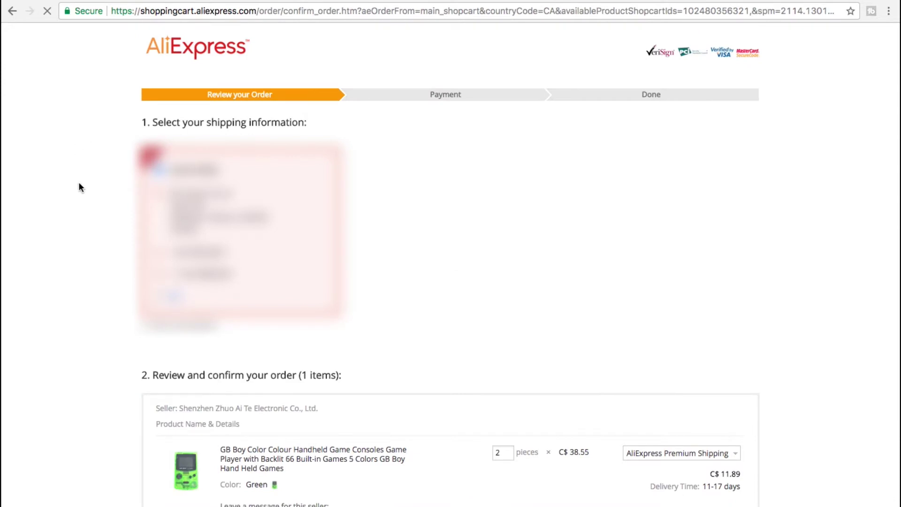
Step: Fill in the shipping address form with the recipient's name, address and phone number, and save it as the delivery address
type("...")
key("Tab")
type("...")
key("Tab")
left_click(307, 266)
left_click(305, 334)
key("Tab")
type("...")
left_click(254, 320)
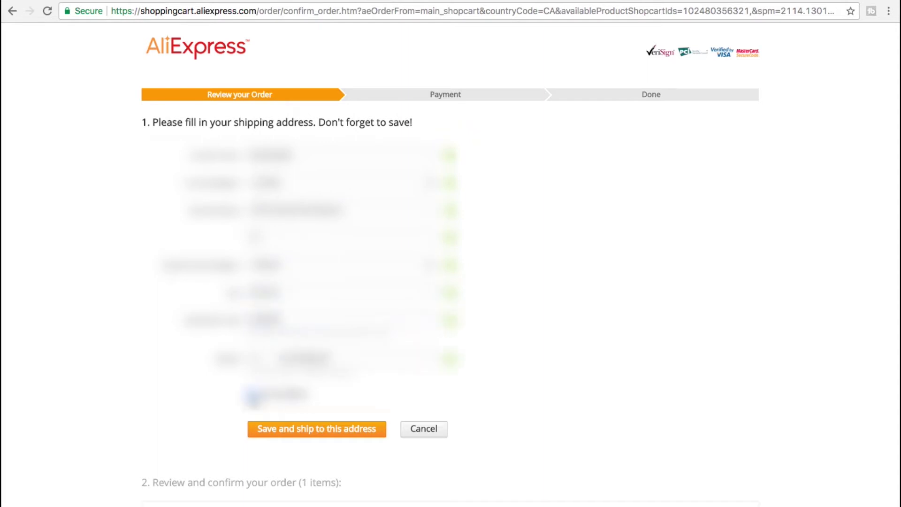
left_click(317, 429)
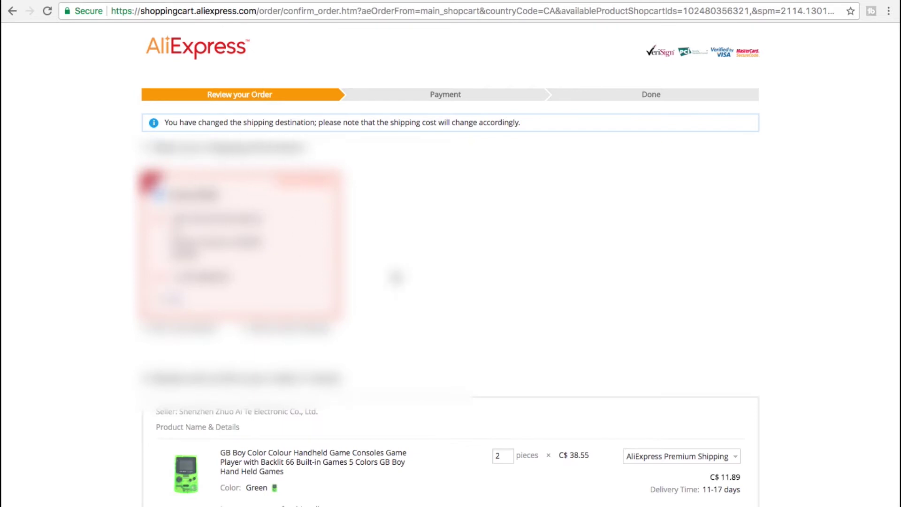
Step: Review the order's item, color, quantity, shipping method and total on the confirmation page, along with the payment section
scroll(460, 382, "down", 6)
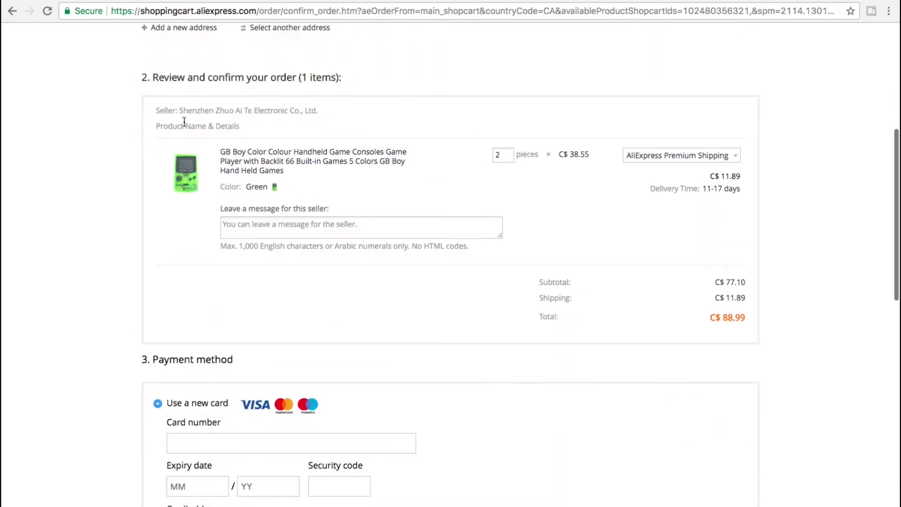
scroll(177, 111, "down", 1)
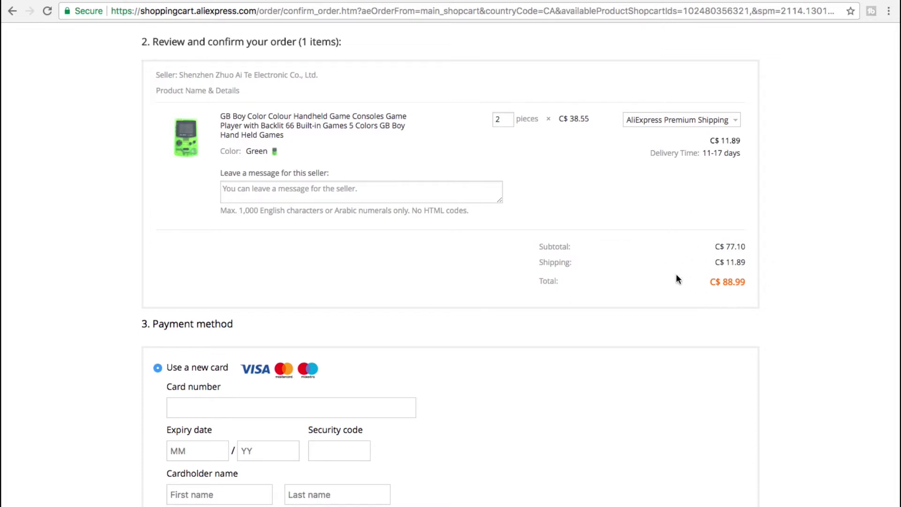
scroll(677, 279, "down", 5)
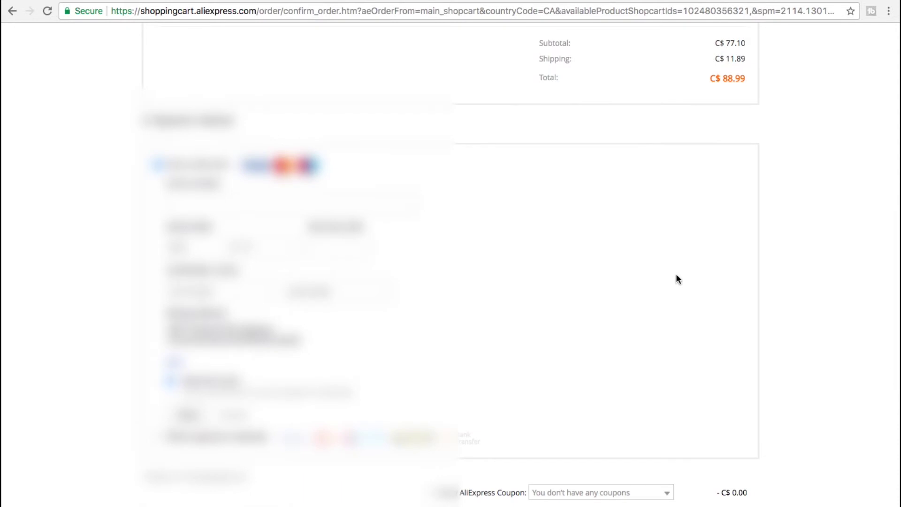
scroll(676, 279, "up", 5)
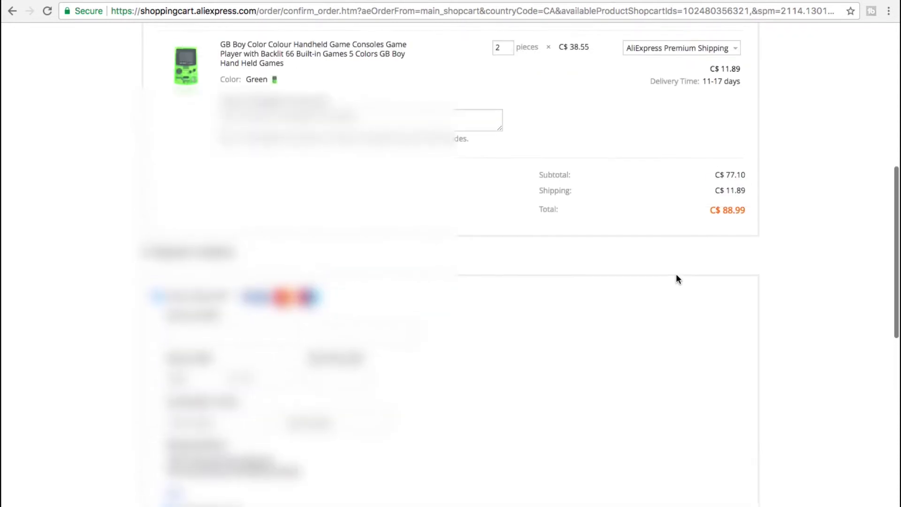
scroll(677, 279, "up", 1)
scroll(677, 278, "down", 1)
scroll(677, 279, "up", 1)
scroll(677, 279, "down", 1)
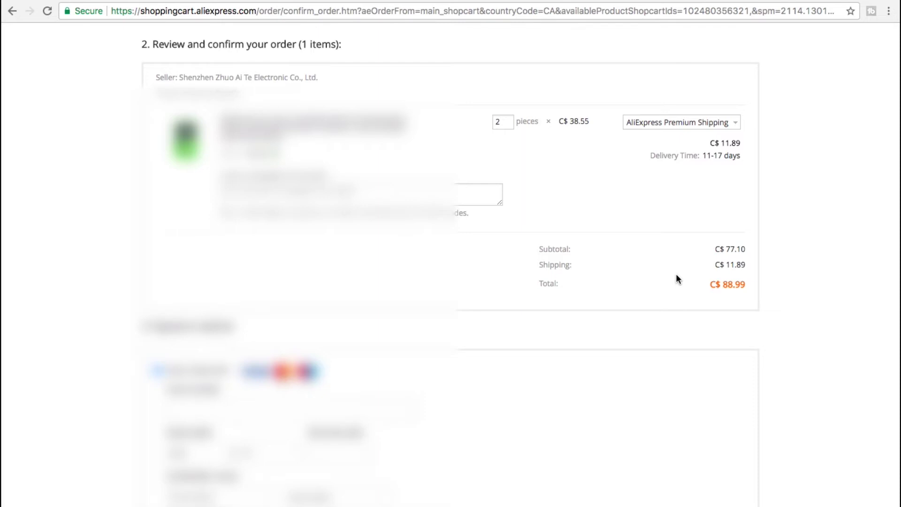
Step: Check which other payment methods are available, and return to paying with a new card
scroll(677, 276, "down", 6)
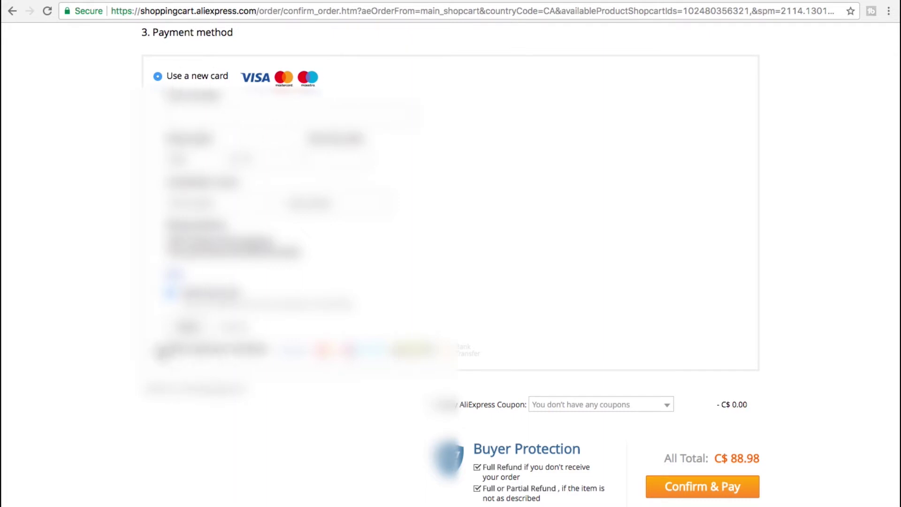
left_click(158, 351)
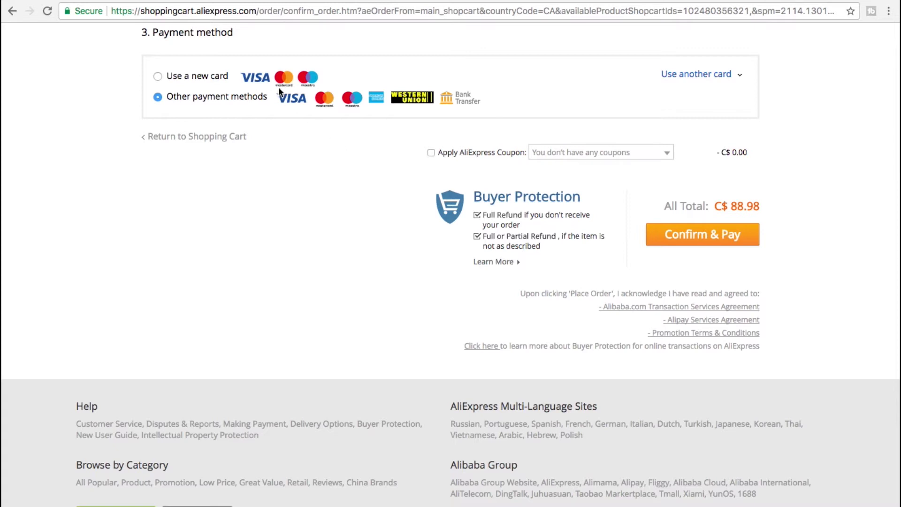
left_click(190, 77)
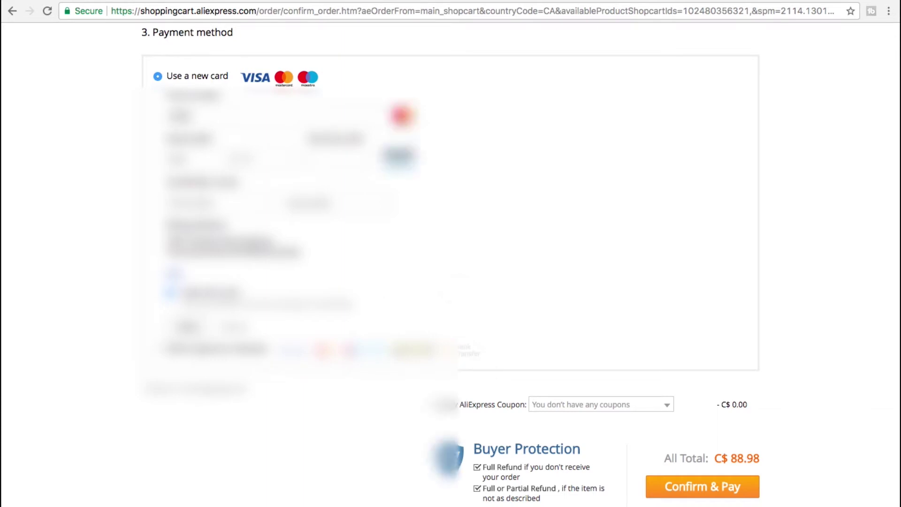
Step: Enter the card number, expiry date, security code and cardholder's name, save the card, and confirm and pay for the order
type("...")
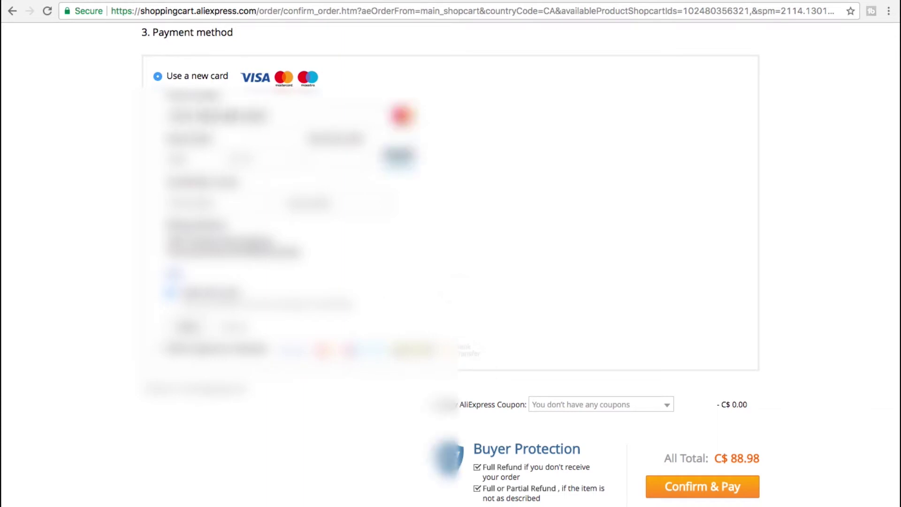
type("...")
key("Tab")
type("...")
left_click(197, 205)
type("...")
key("Tab")
type("...")
double_click(186, 204)
key("Return")
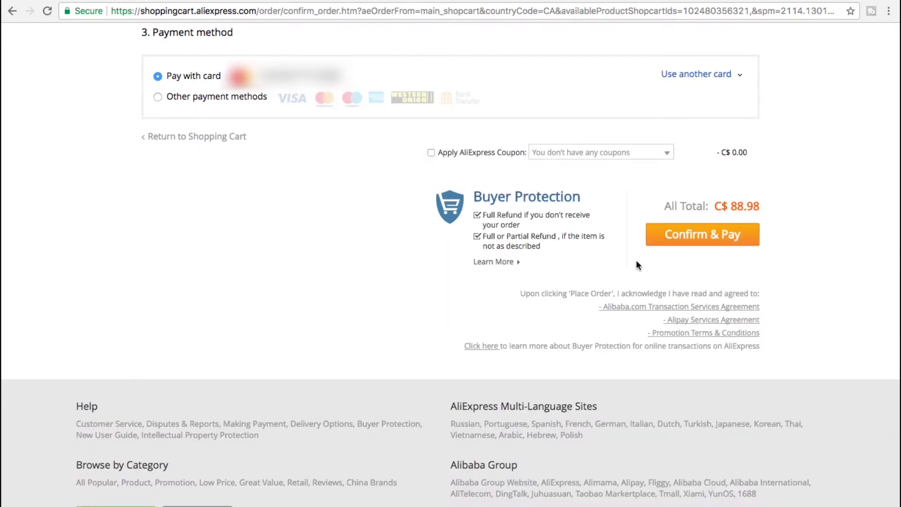
left_click(741, 244)
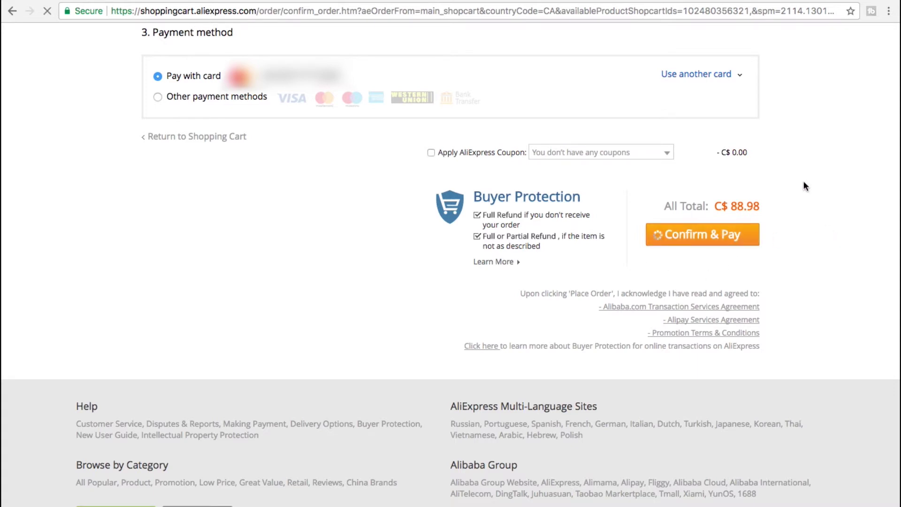